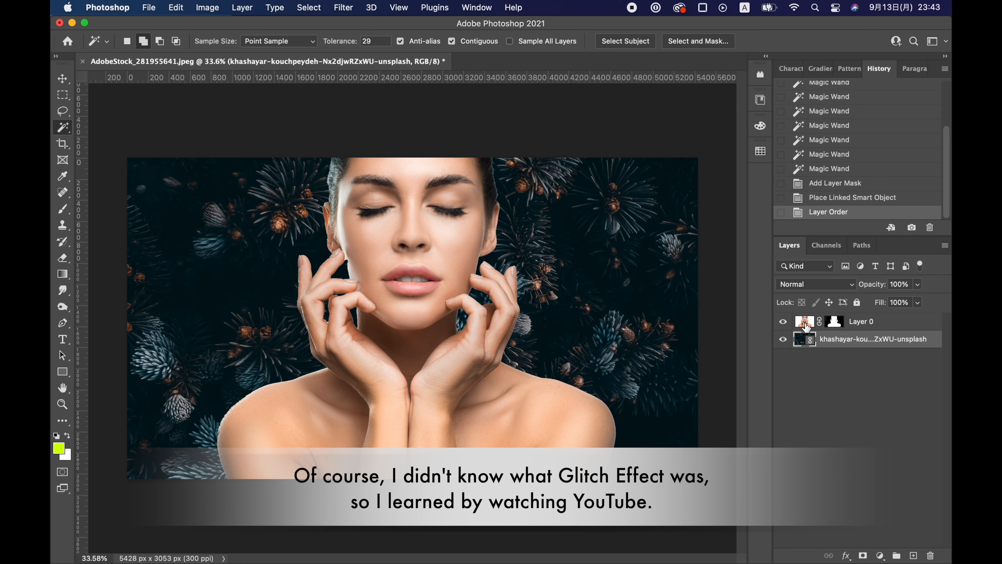
Add a black (000000) solid color fill layer above the portrait layer
left_click(806, 328)
left_click(880, 555)
left_click(882, 273)
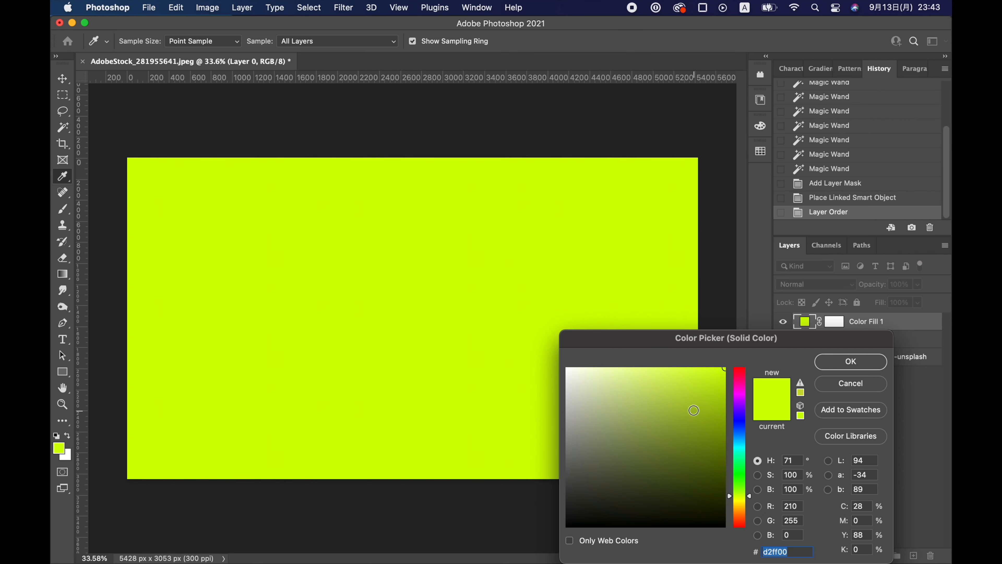
type("000000")
left_click(850, 363)
Place the sean-oulashin beach photo as a linked object, flipped upside down and enlarged to cover the whole canvas
left_click(149, 8)
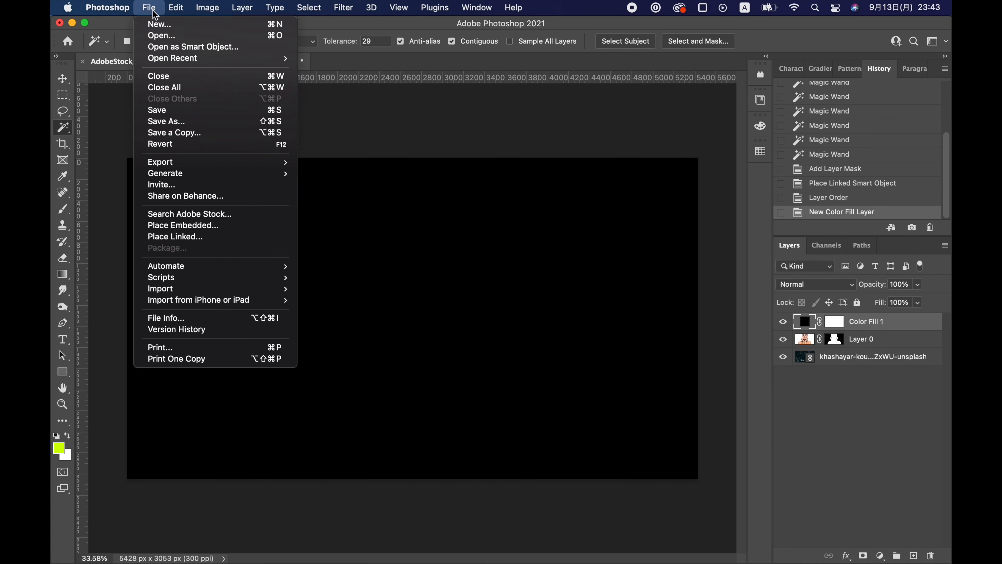
left_click(170, 235)
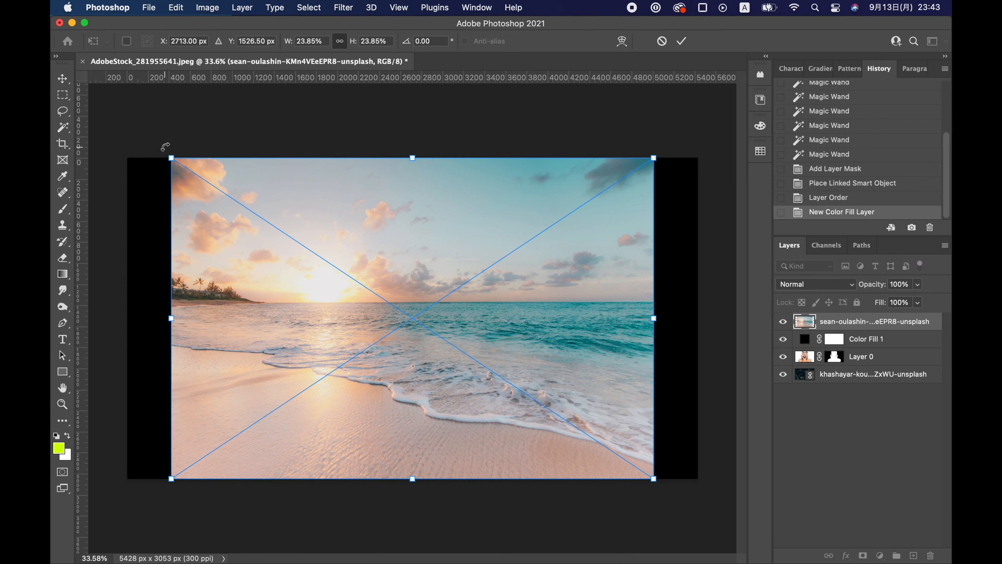
left_click_drag(164, 147, 656, 489)
left_click_drag(171, 318, 118, 325)
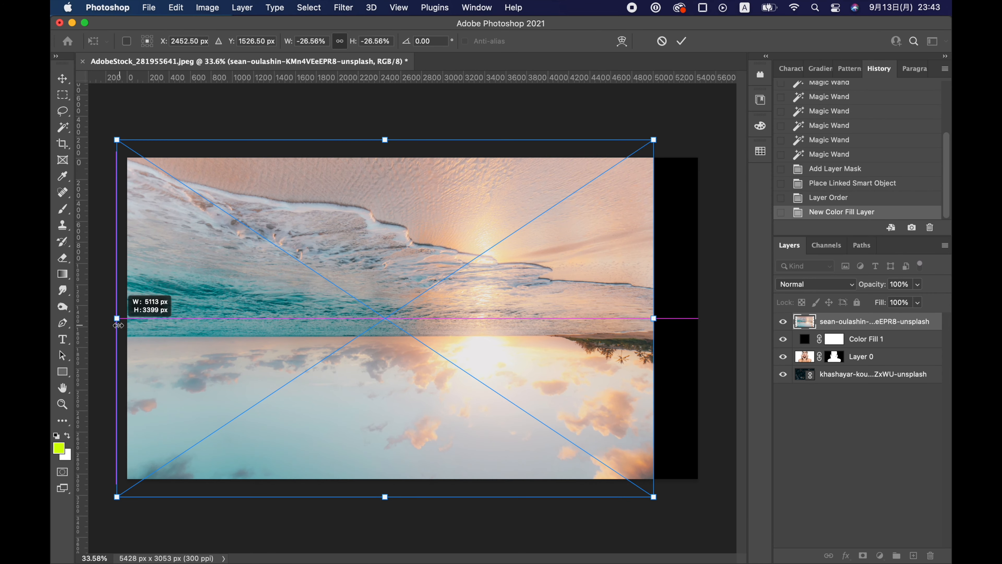
left_click_drag(652, 317, 697, 318)
key("Return")
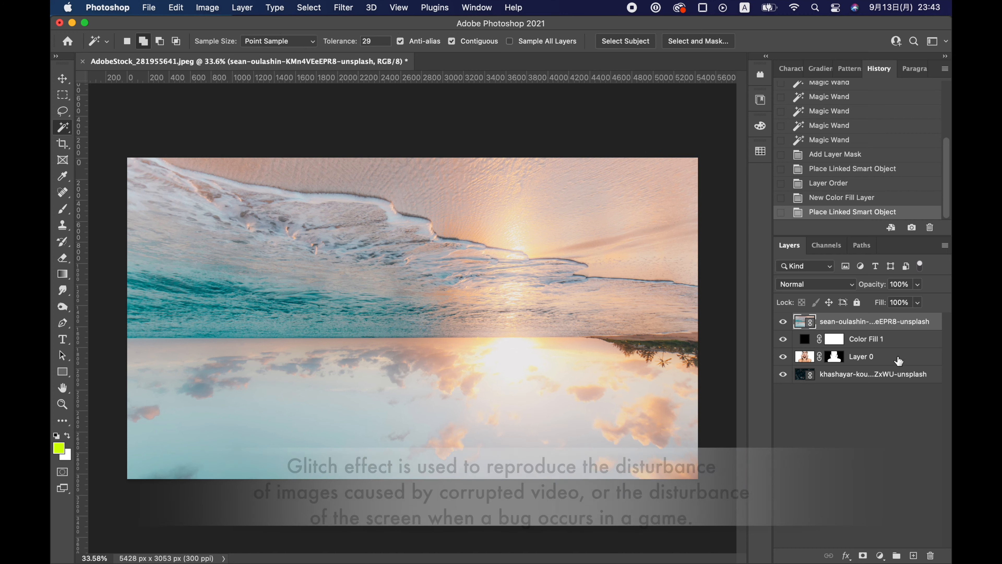
Add a layer mask to the beach photo and invert it to black so the photo is fully hidden
left_click(864, 555)
double_click(833, 321)
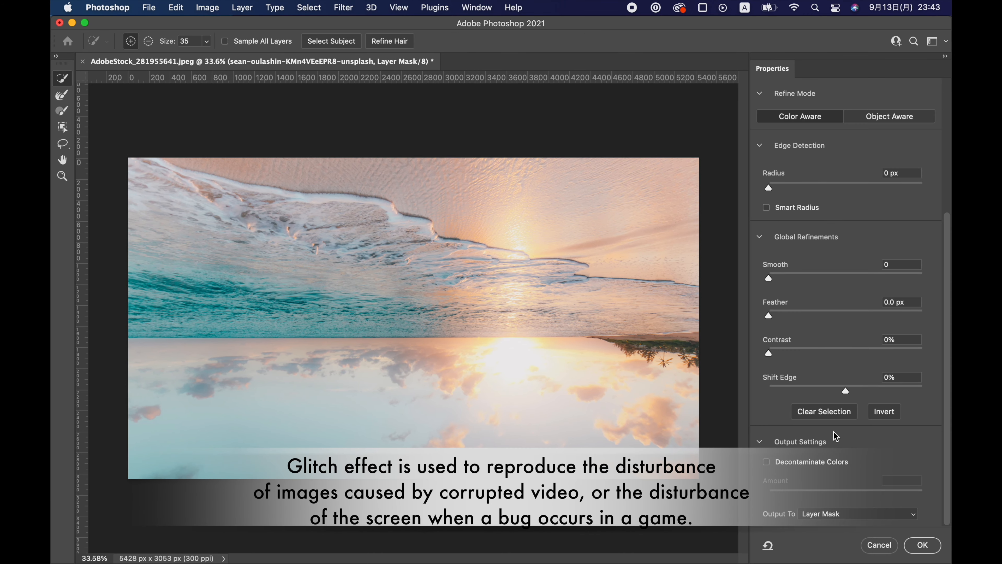
left_click(921, 546)
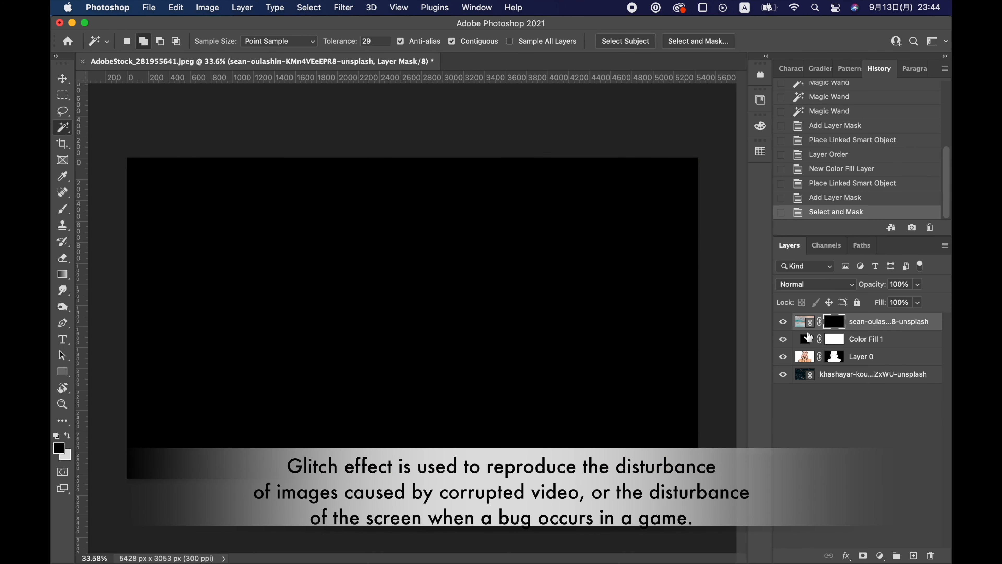
Lower the black fill layer's opacity to 45% and brush black on its mask over the shoulders, arms and hands
left_click(836, 343)
left_click_drag(872, 285, 840, 286)
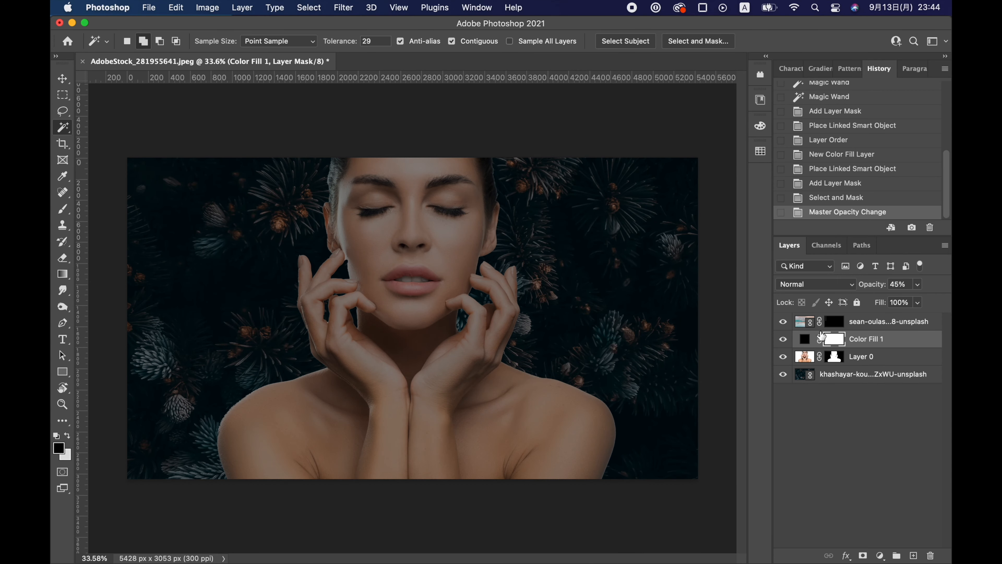
key("b")
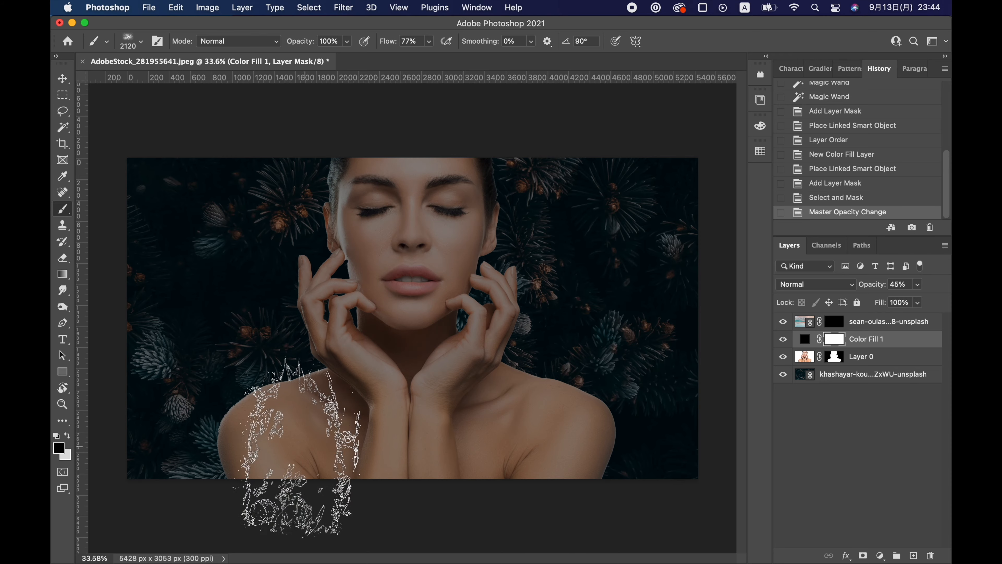
mouse_move(296, 446)
left_mouse_down()
mouse_move(272, 473)
mouse_move(334, 446)
left_mouse_up()
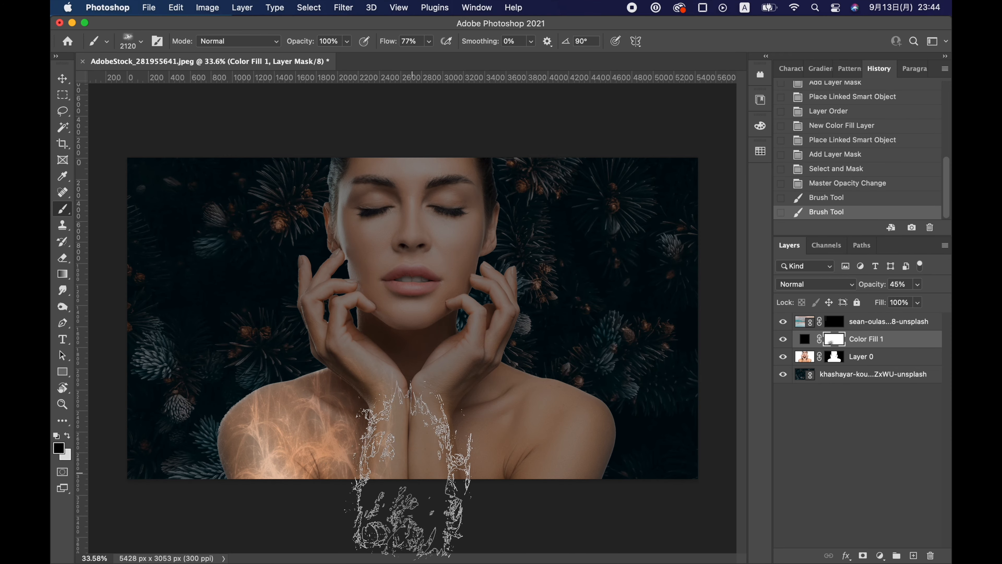
mouse_move(412, 472)
left_mouse_down()
mouse_move(380, 447)
mouse_move(483, 435)
mouse_move(562, 486)
left_mouse_up()
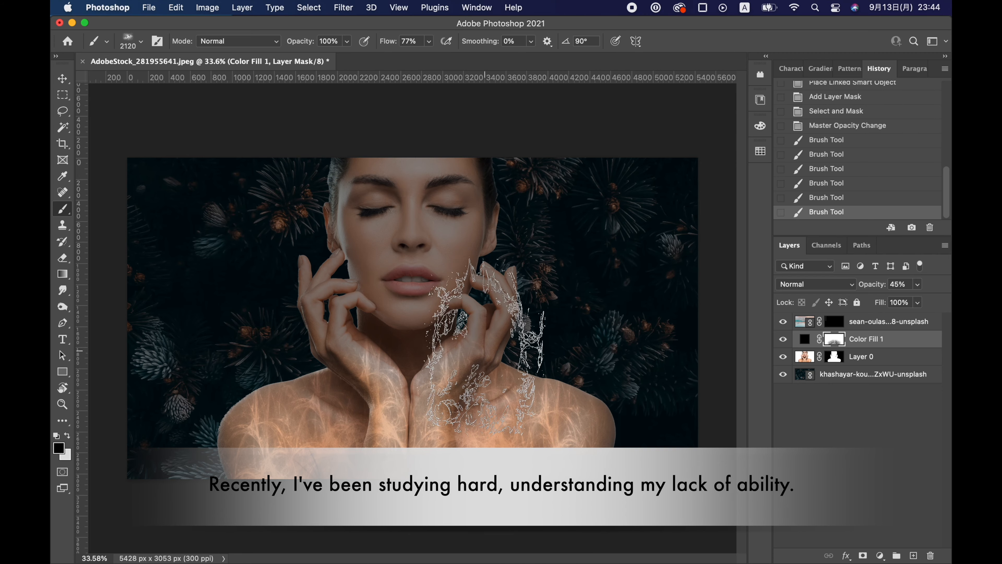
left_click(479, 342)
left_click(342, 323)
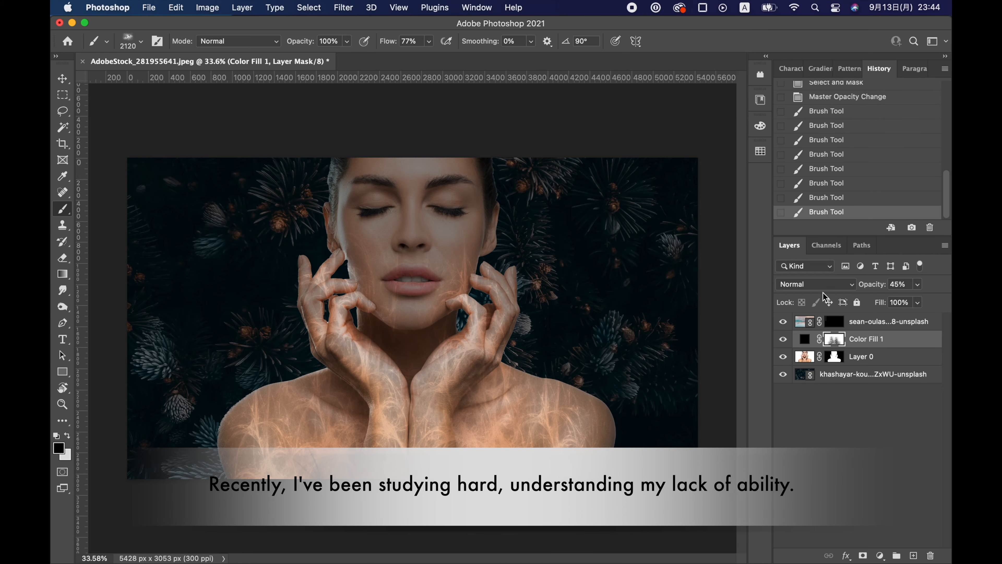
Undo the last brush stroke, stamp the rotated brush over the mouth and, at a -84° angle, the upper face, then set the fill layer's opacity to 100%
left_click_drag(566, 41, 565, 59)
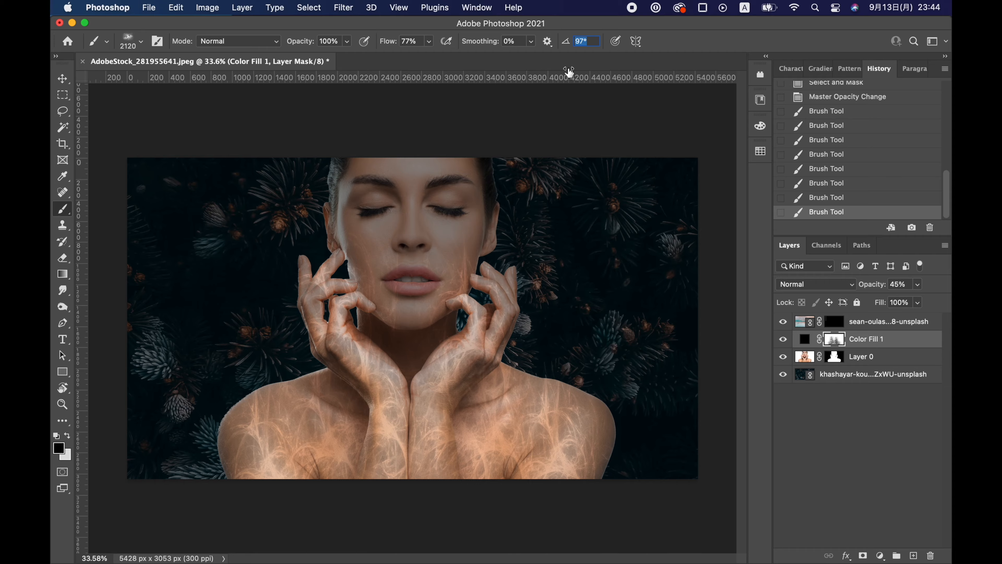
key("super+z")
left_click(415, 292)
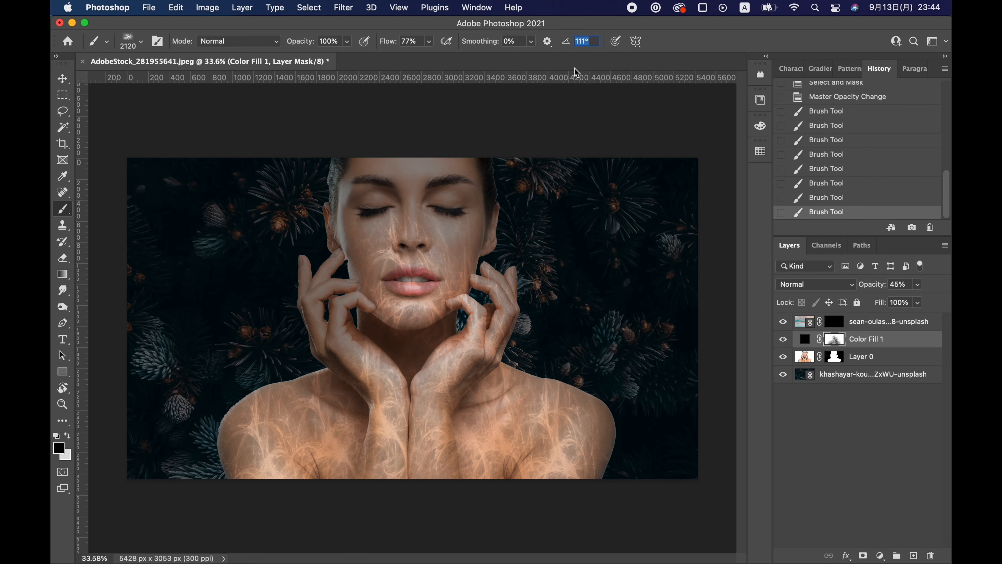
left_click_drag(575, 69, 498, 109)
left_click(446, 211)
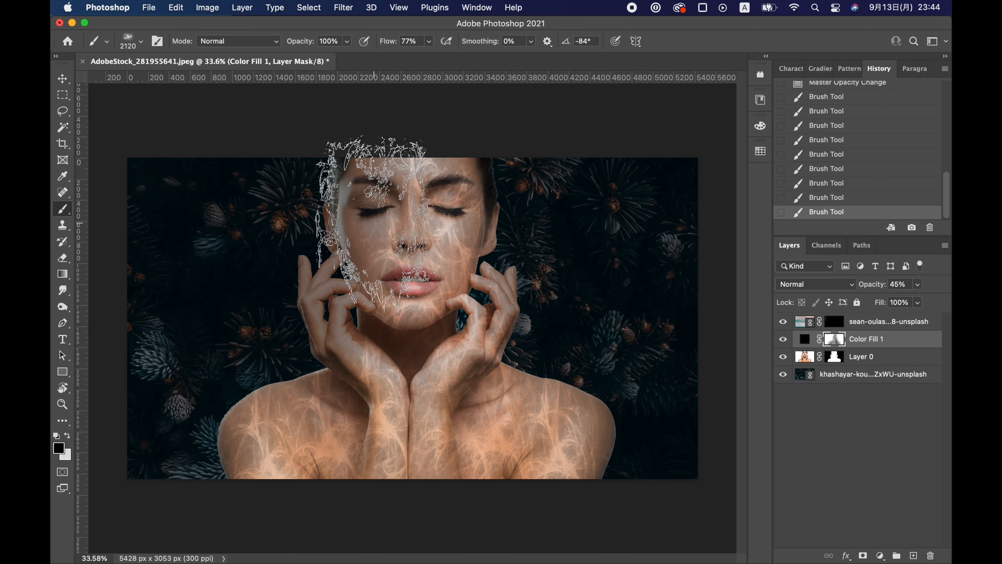
left_click(374, 224)
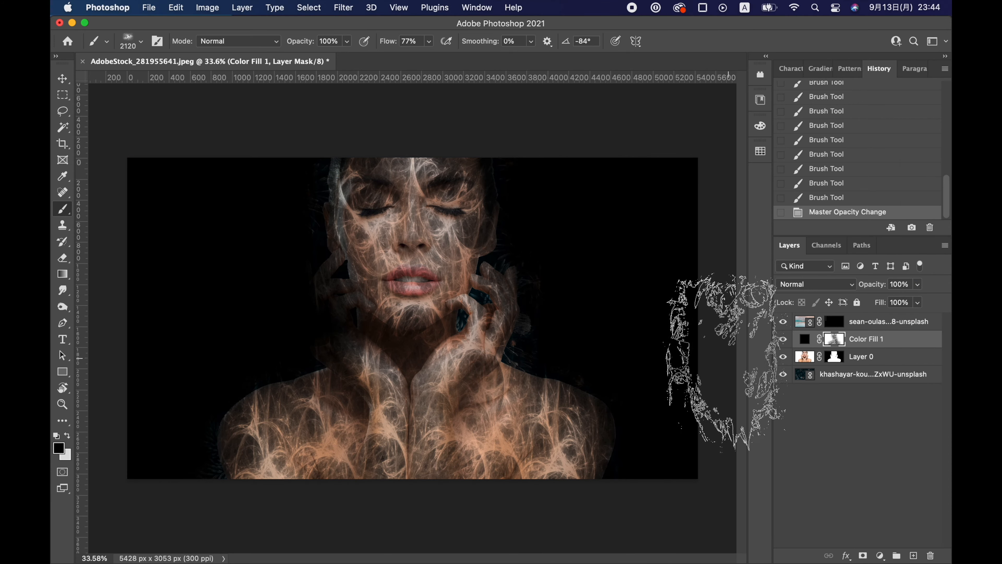
Set the brush angle to 95° and stamp black on the fill layer's mask over both hands
mouse_move(565, 44)
left_mouse_down()
mouse_move(544, 154)
mouse_move(567, 250)
mouse_move(614, 257)
left_mouse_up()
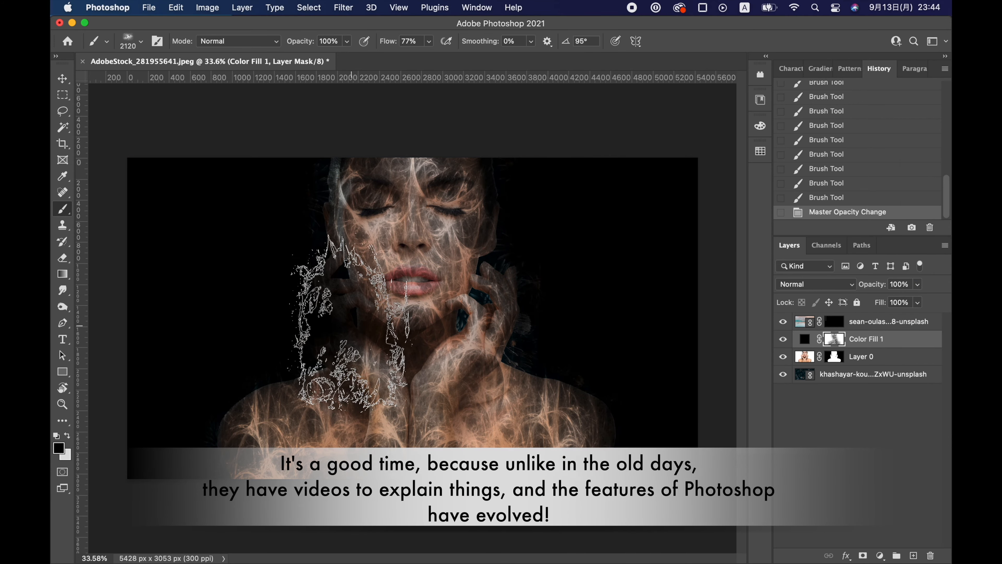
left_click(352, 323)
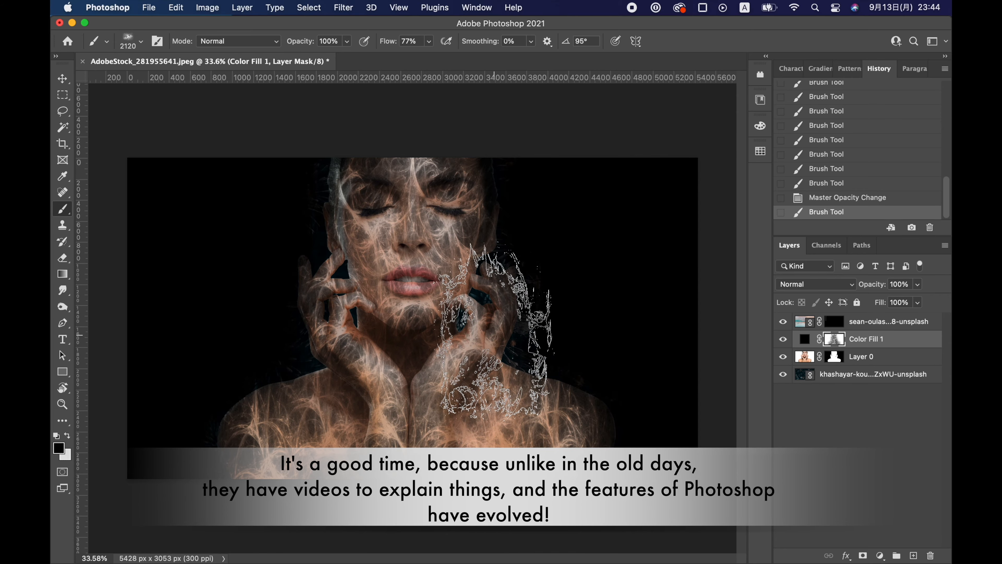
left_click(501, 322)
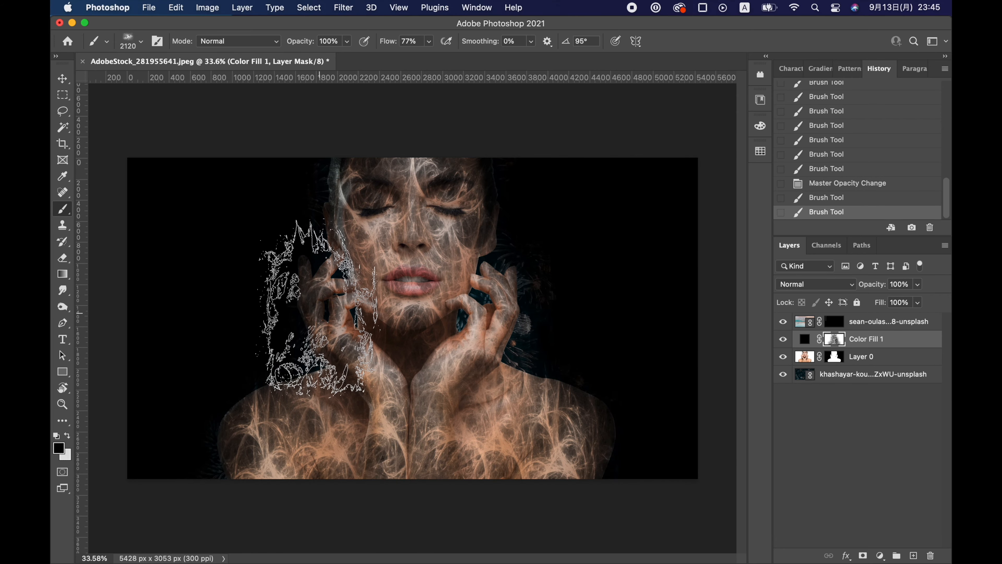
left_click(320, 311)
left_click(495, 318)
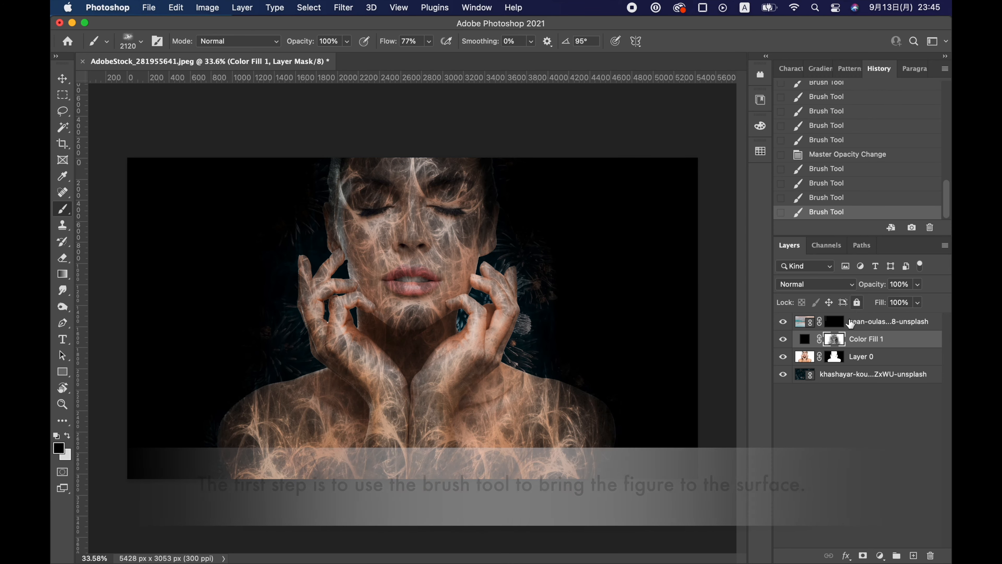
Draw a small black rectangle about 80 × 156 px, move it off the canvas and rasterize its layer
key("u")
left_click_drag(346, 361, 355, 378)
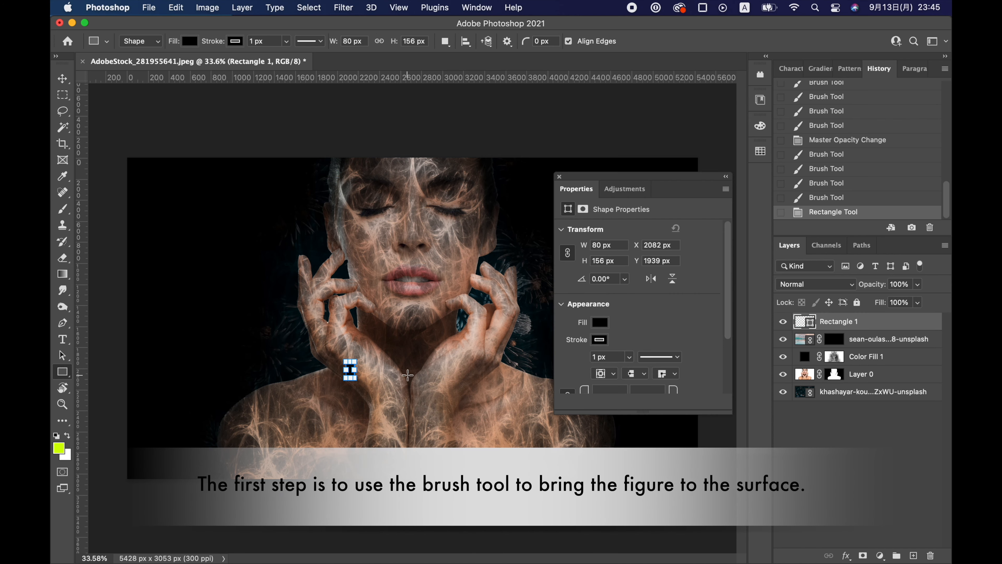
key("v")
key("super+shift+r")
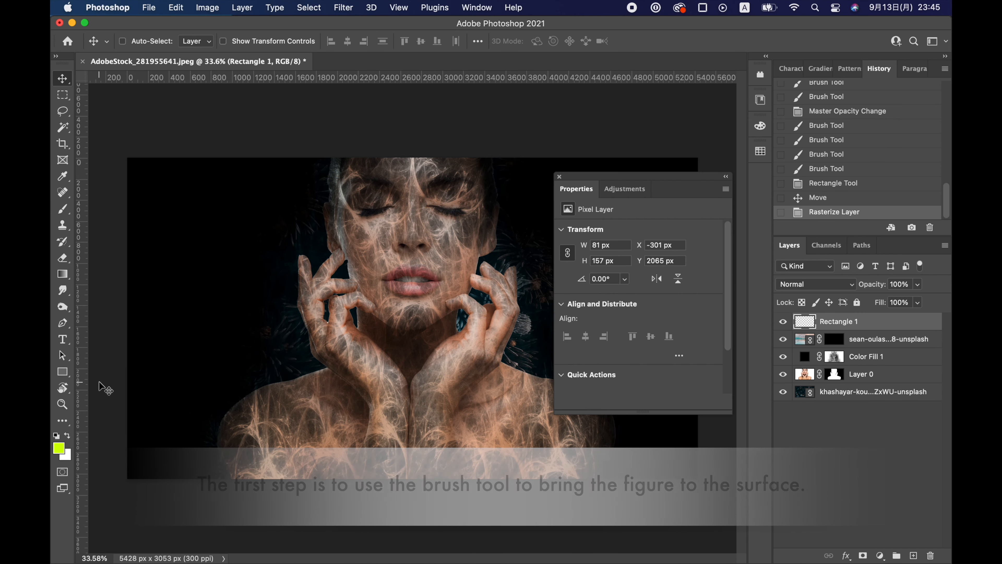
left_click(559, 176)
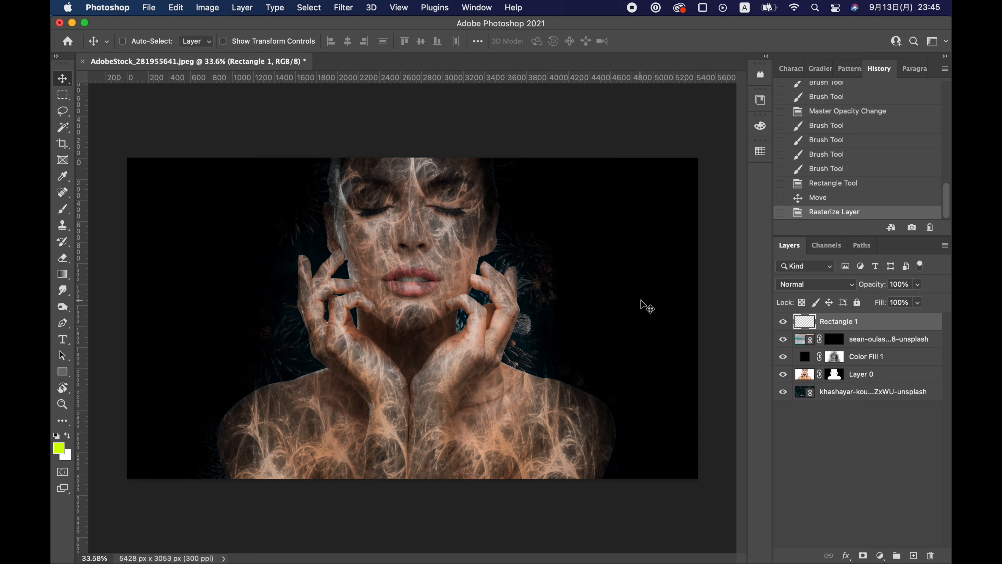
Paint a white stamp over the forehead and closed eye on the image's left with the Painter 11 brush at 1760 px
key("b")
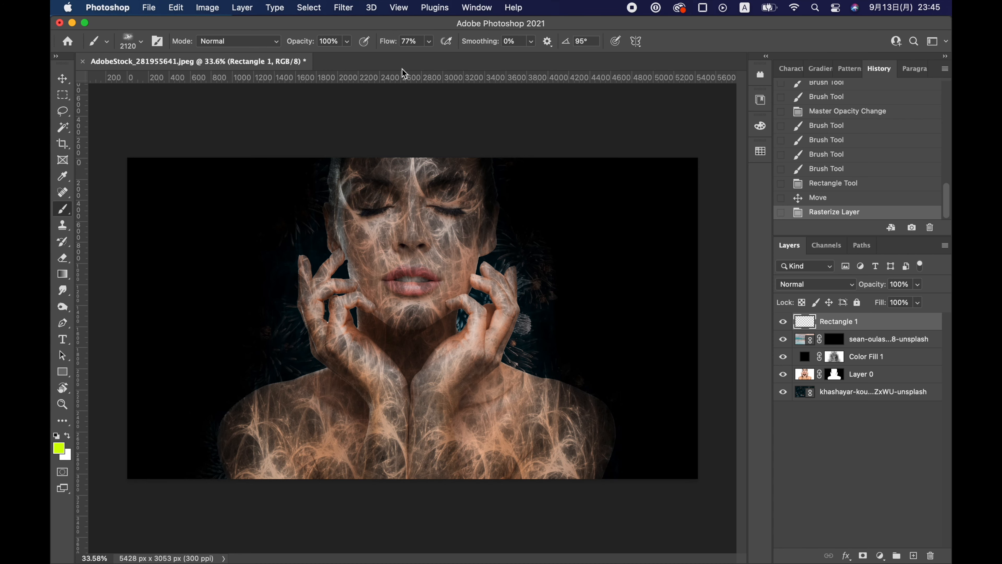
left_click(132, 43)
scroll(166, 316, "down", 10)
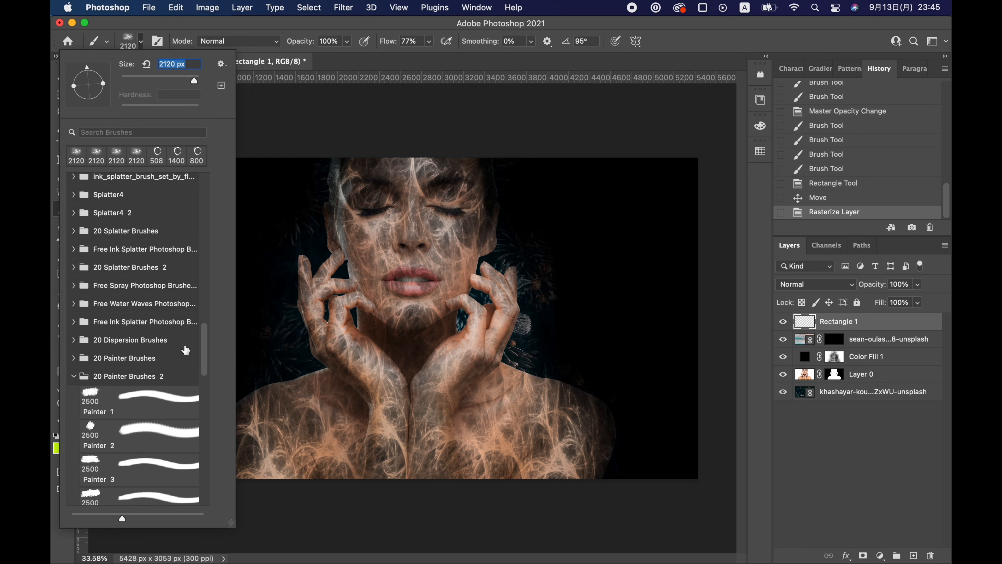
scroll(162, 445, "down", 8)
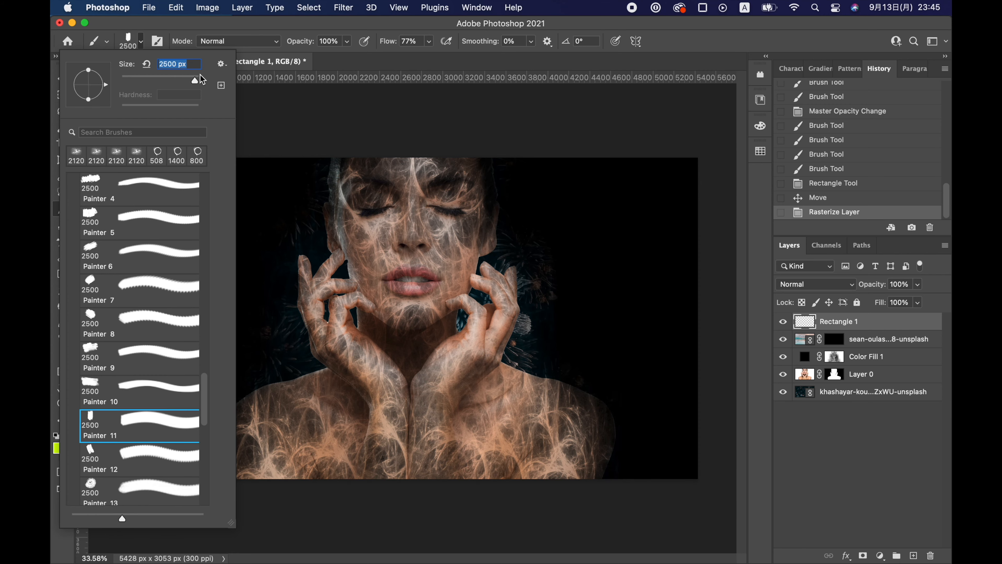
left_click(139, 45)
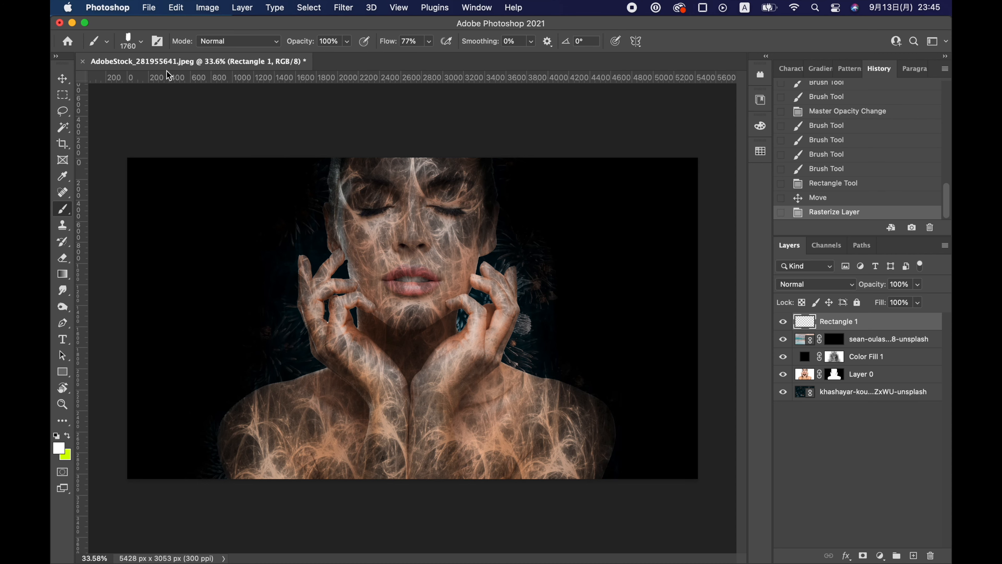
left_click(366, 161)
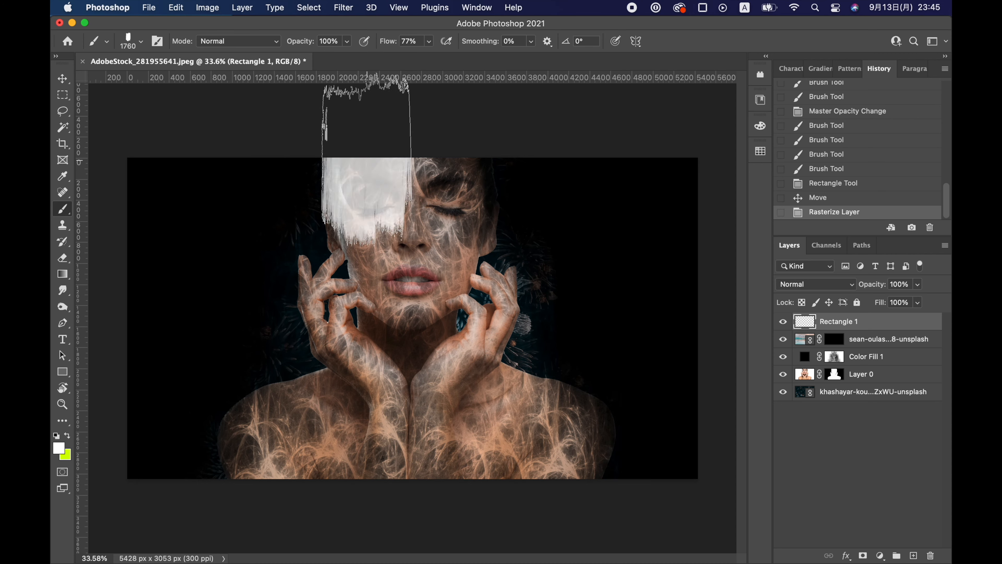
Stamp blue (0000ff) over the white paint and the head's edge with the 2120 px textured brush at a -90° angle
left_click(125, 43)
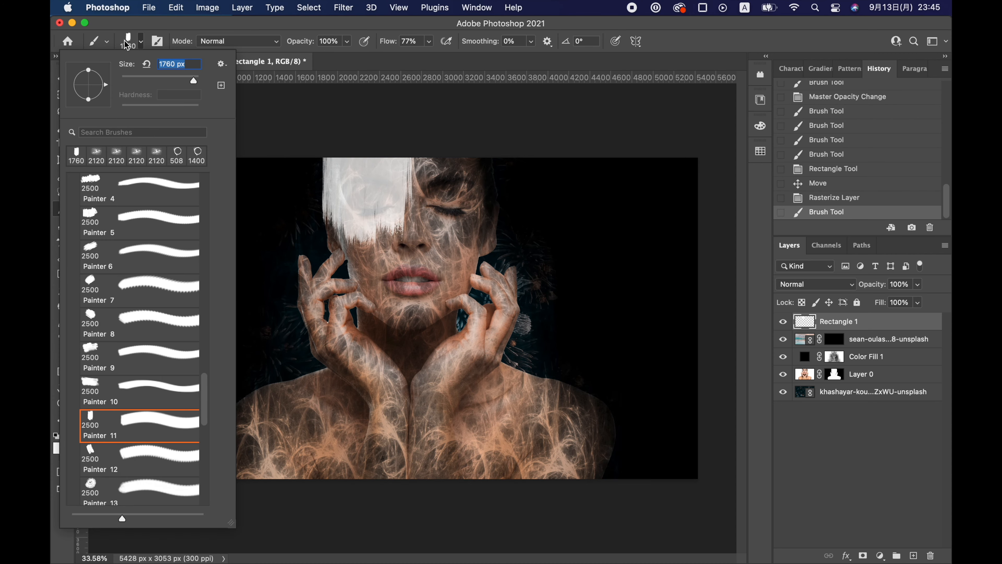
left_click(109, 162)
mouse_move(566, 42)
left_mouse_down()
mouse_move(515, 139)
mouse_move(453, 148)
left_mouse_up()
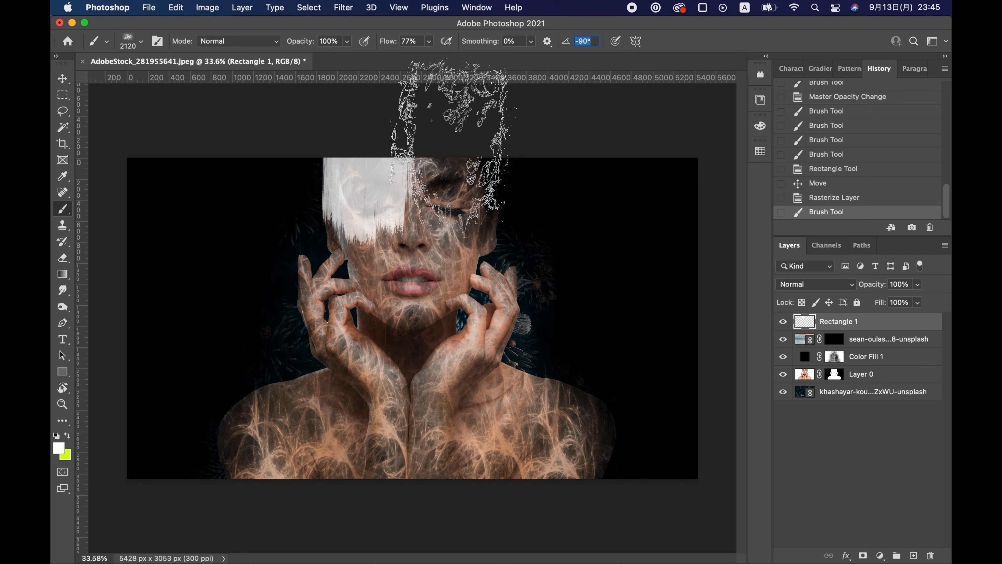
key("x")
left_click(59, 451)
left_click_drag(750, 493, 753, 425)
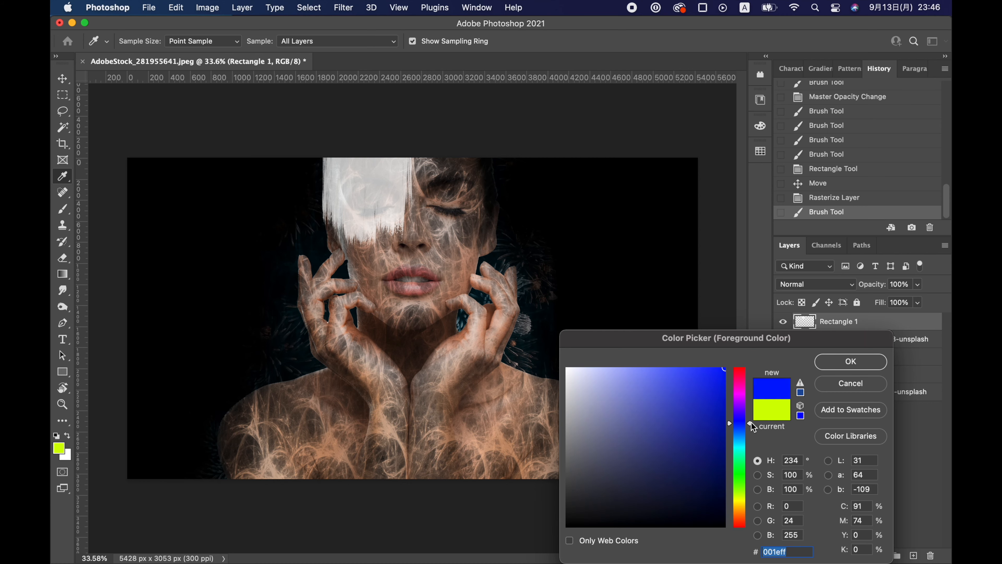
left_click(845, 362)
left_click(340, 142)
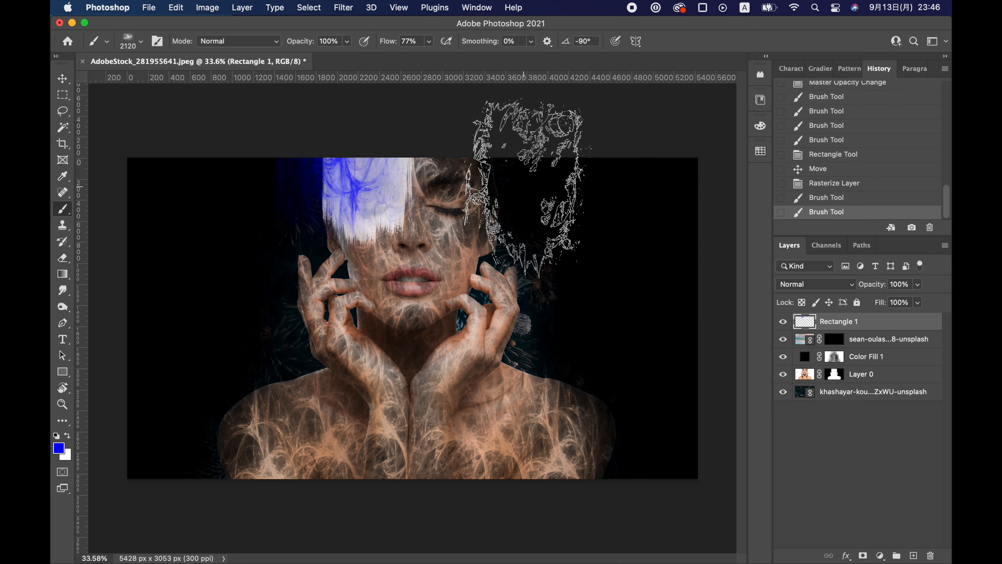
Choose the Painter 20 brush at 1400 px and set the foreground color to red
left_click(133, 44)
scroll(138, 339, "down", 3)
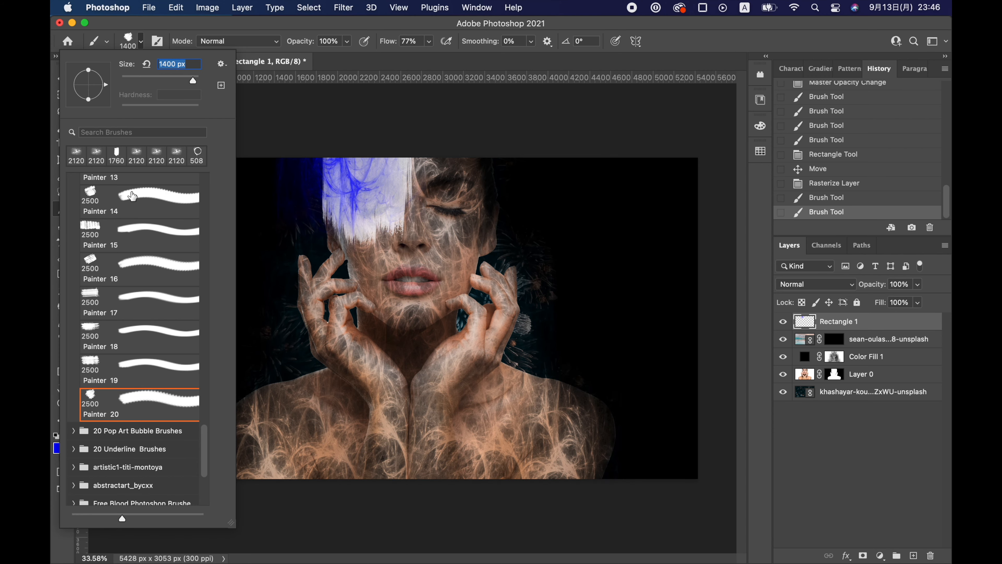
left_click(133, 44)
left_click(58, 448)
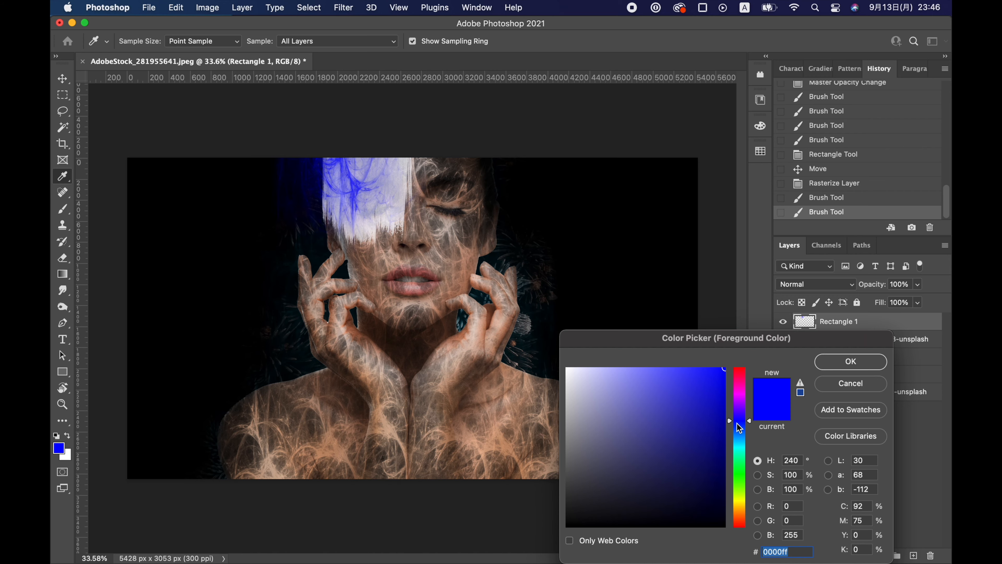
left_click_drag(739, 428, 727, 363)
key("Return")
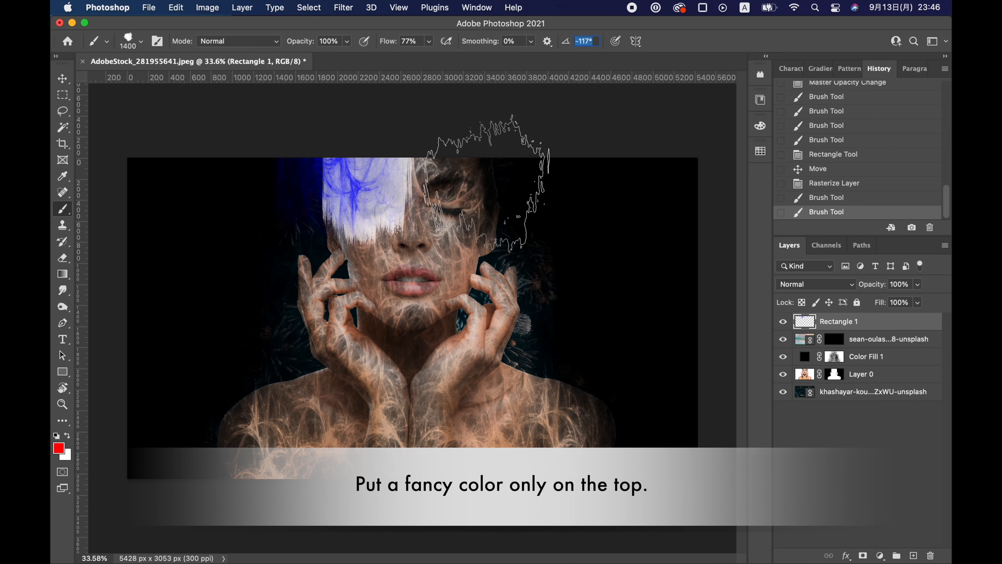
Rotate the Painter 20 brush to -139° and stamp red over the forehead and closed eye on the image's right at 1400 px
key("shift+Down")
key("shift+Down")
left_click(142, 42)
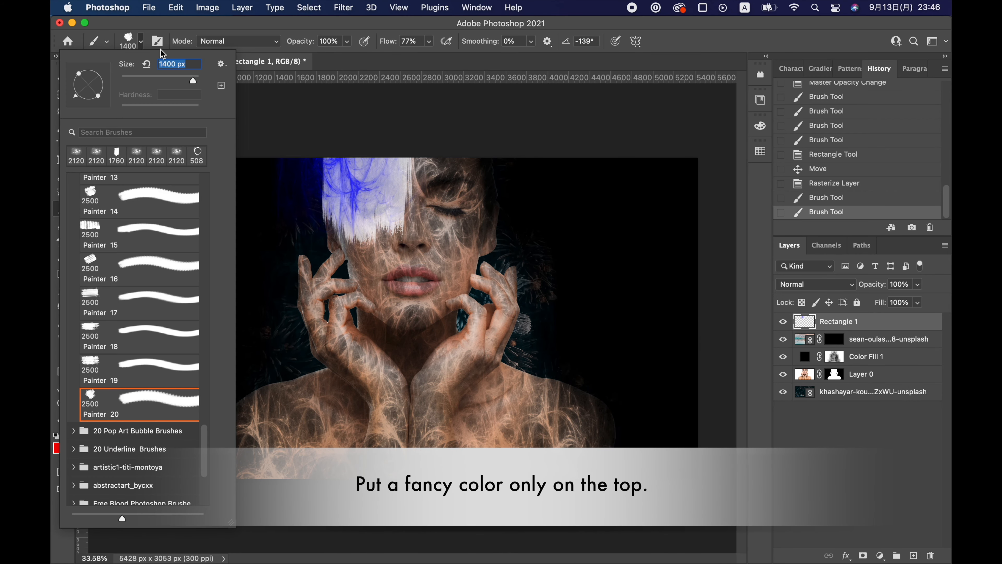
left_click_drag(192, 80, 192, 80)
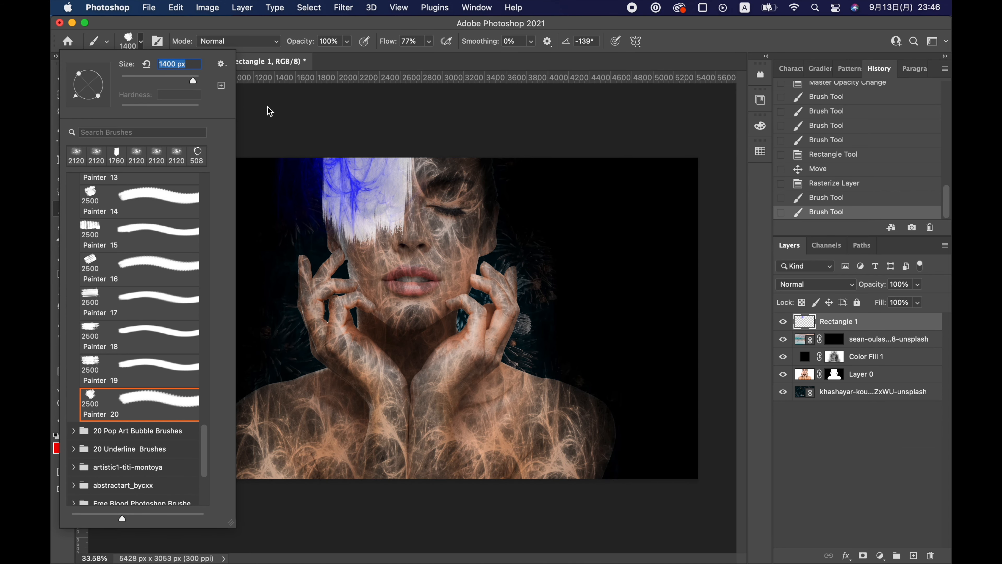
left_click(465, 186)
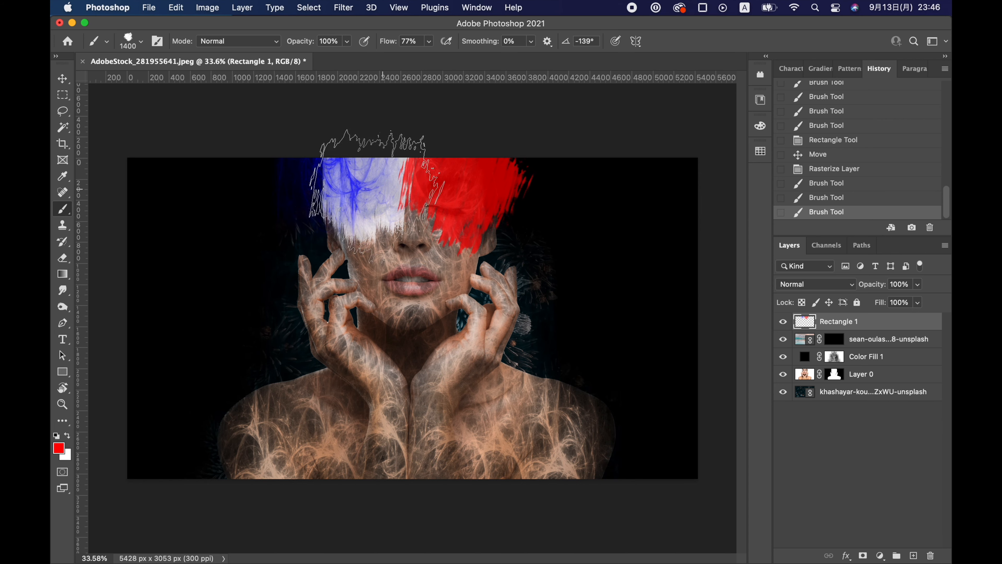
Stamp yellow-green scribbles between the white and red paint using favorite brush 2 at 1524 px and a 54° angle
left_click(141, 40)
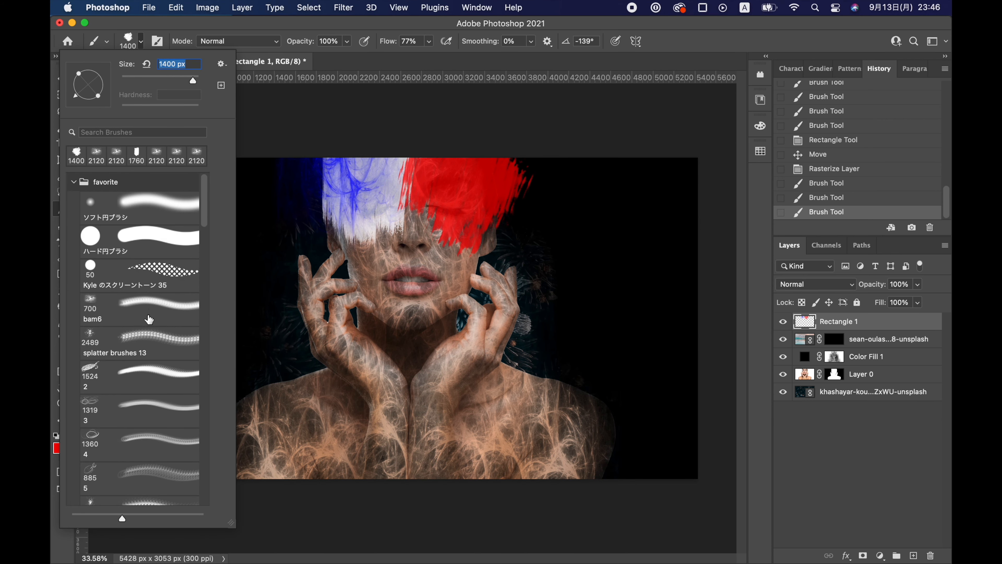
key("Return")
left_click(60, 448)
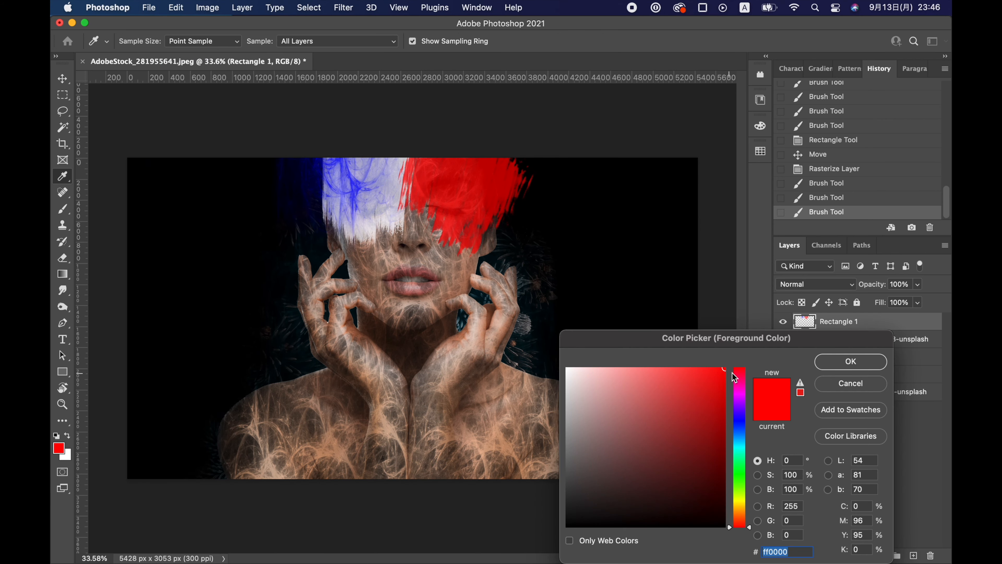
left_click_drag(731, 373, 743, 497)
left_click(850, 362)
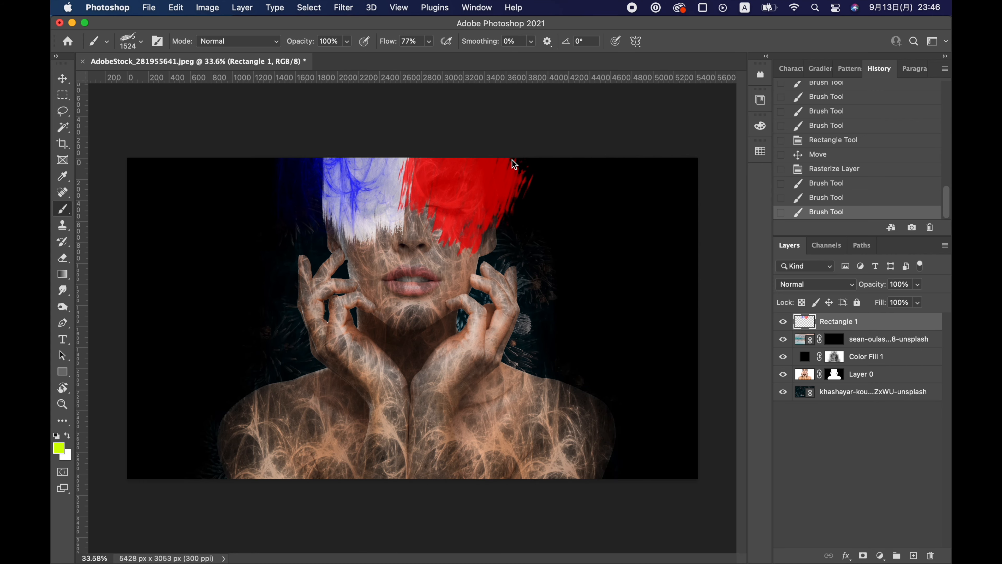
type("54")
key("Return")
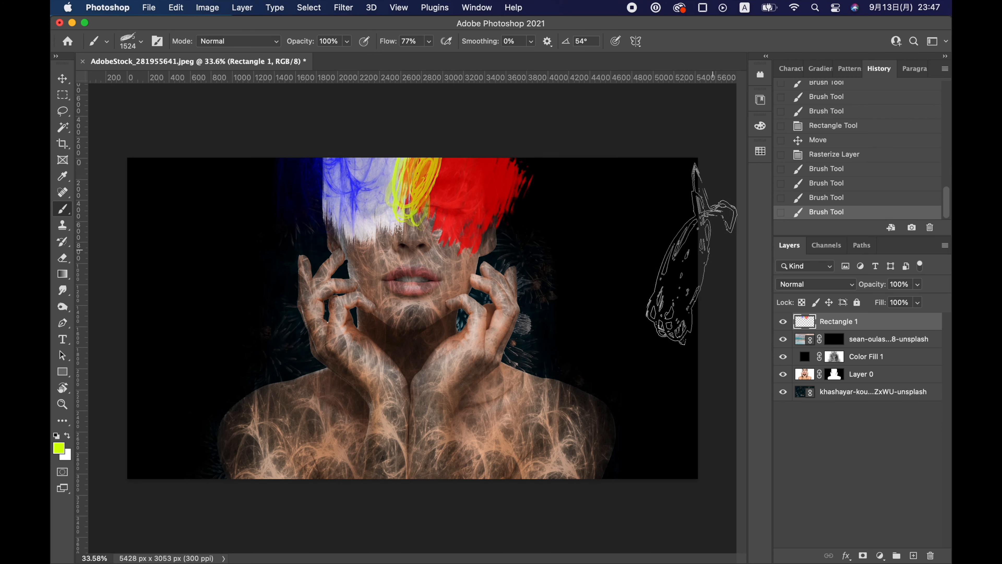
Stamp light splatters around the figure on the sean-oulashin layer's mask with the splatter brushes 7 brush at 2495 px
left_click(836, 340)
left_click(132, 40)
scroll(145, 379, "down", 8)
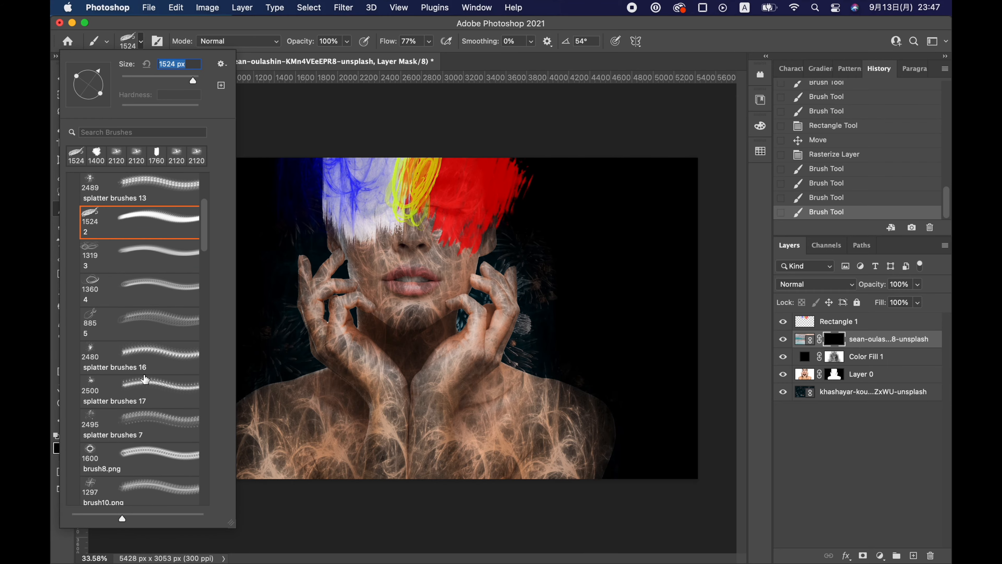
scroll(146, 378, "down", 2)
left_click(132, 45)
left_click(347, 243)
left_click(448, 227)
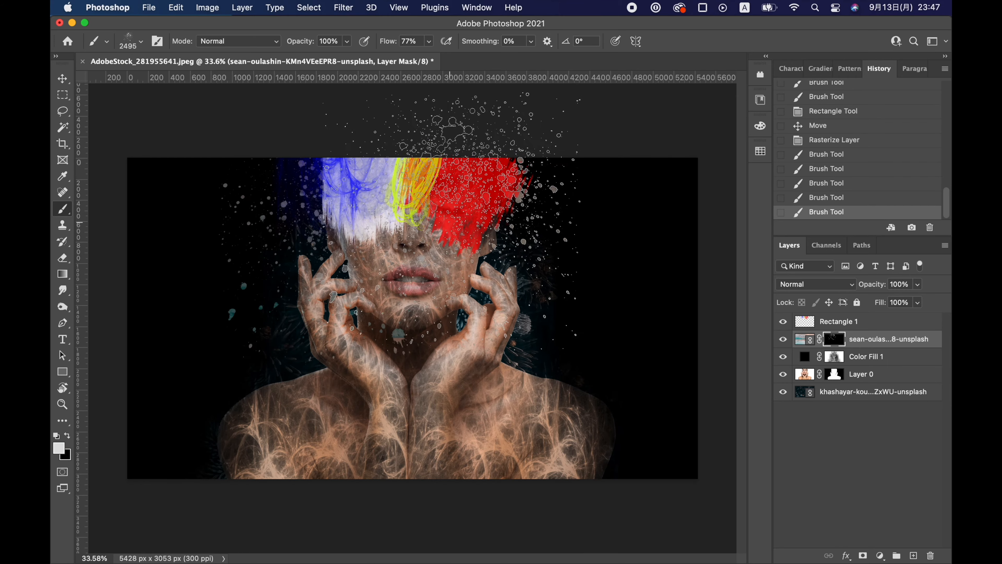
left_click(98, 264)
left_click(121, 484)
left_click(690, 300)
Choose the ring-shaped grunge_frames brush, size it to 1400 px and stamp a ring on the mask left of the figure
left_click(135, 44)
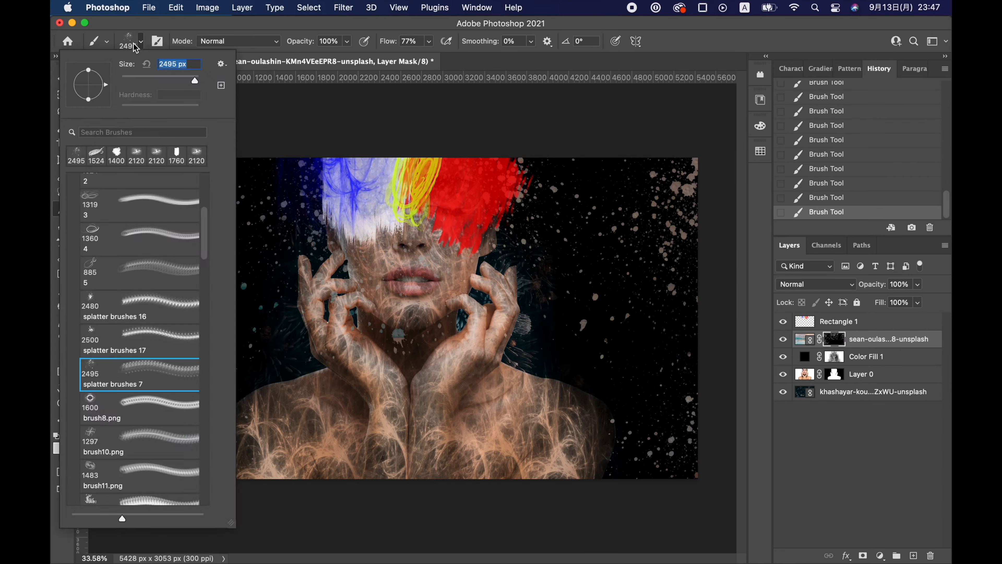
scroll(147, 356, "down", 10)
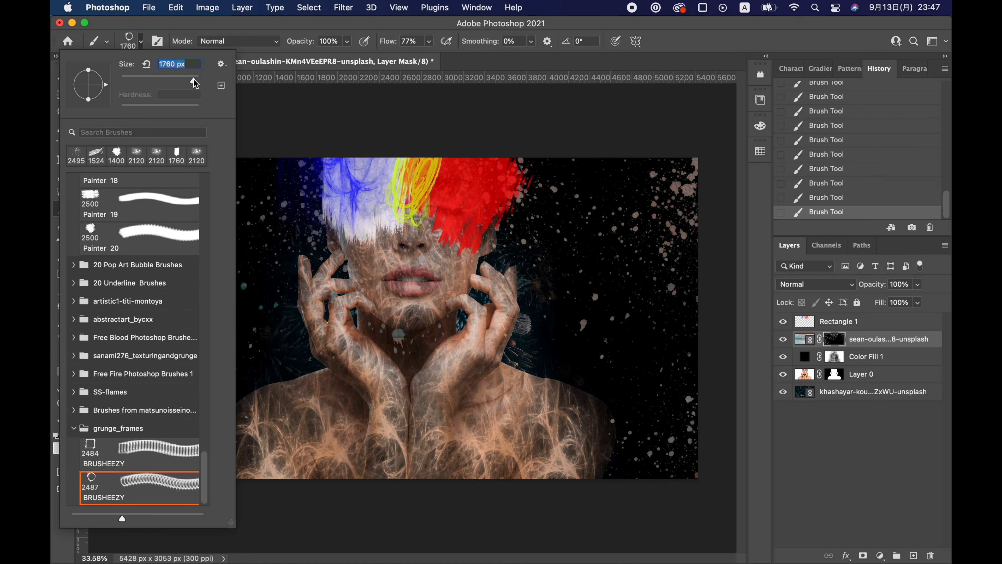
left_click(138, 45)
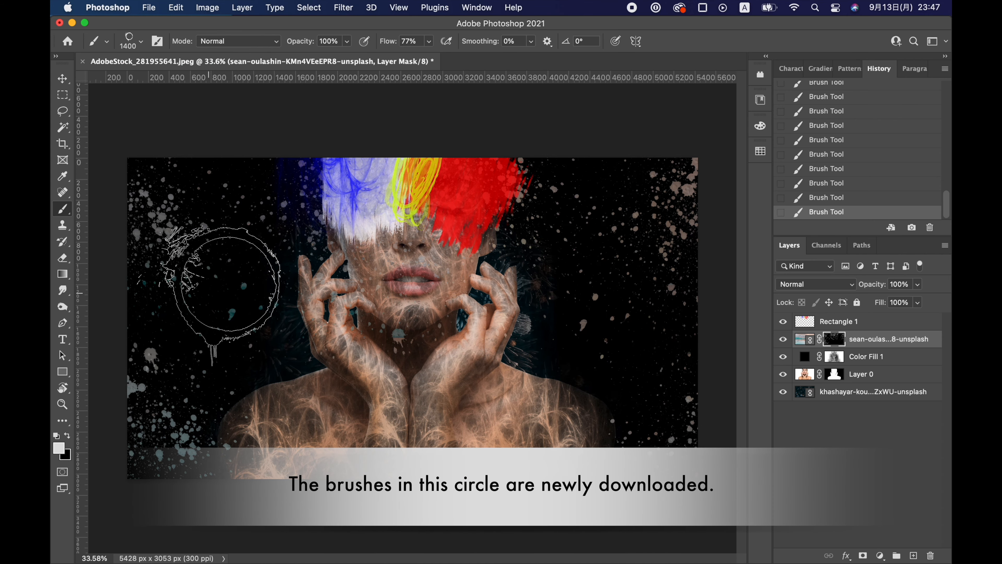
left_click(233, 285)
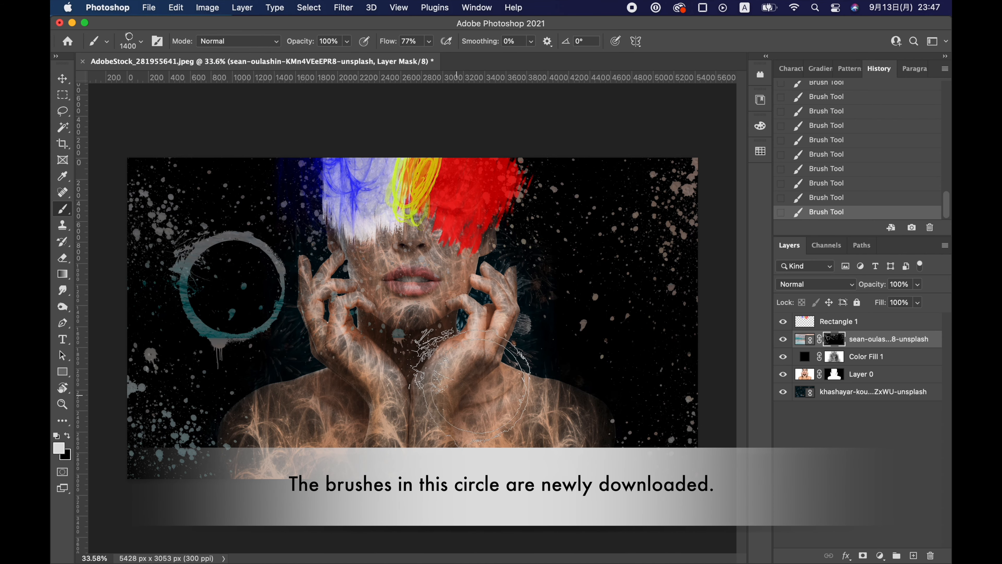
Replace the ring left of the figure with a 1760 px one and stamp a 1400 px ring on the figure's other side
left_click(140, 42)
left_click_drag(191, 81, 194, 81)
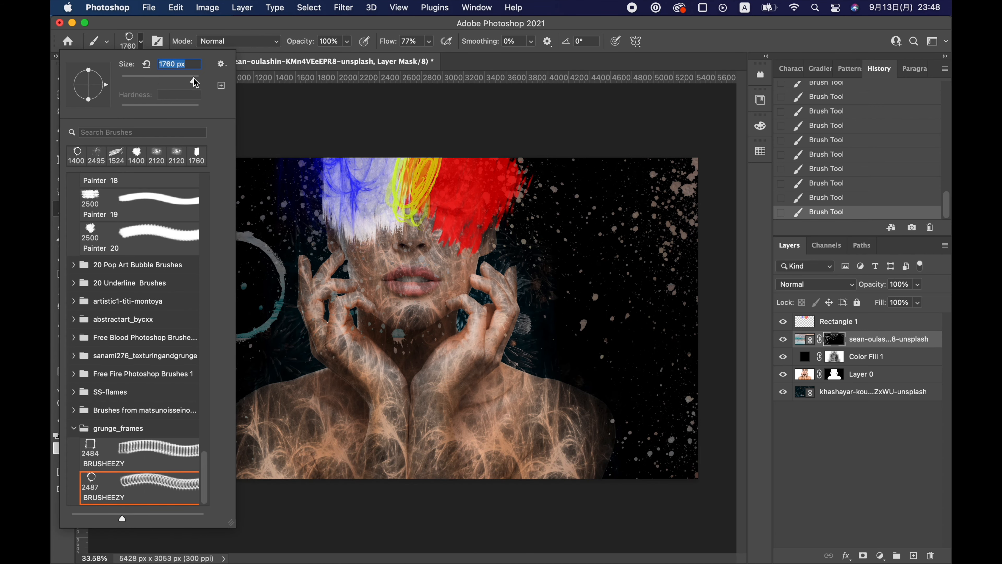
left_click(140, 43)
key("super+z")
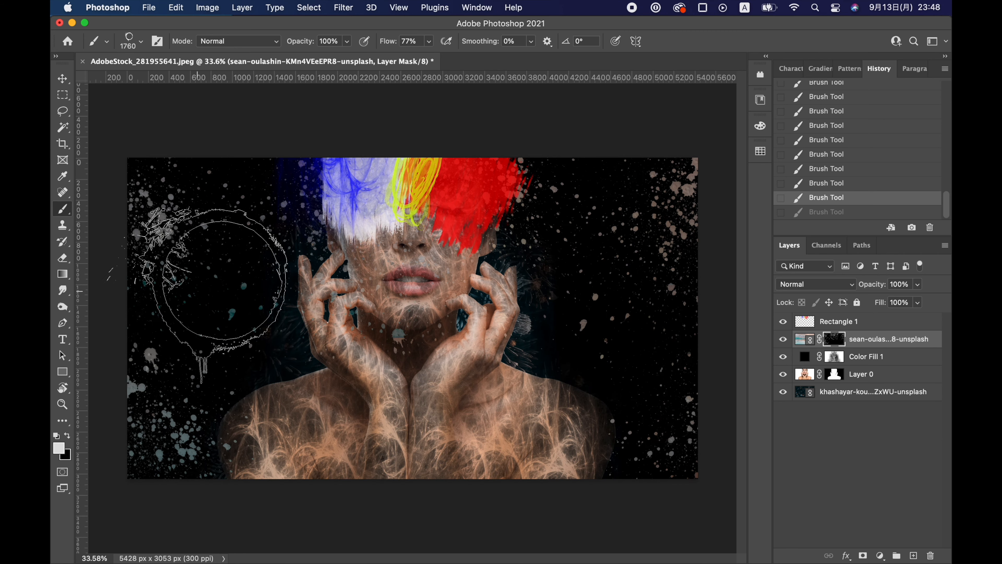
left_click(202, 292)
left_click(141, 42)
left_click(587, 302)
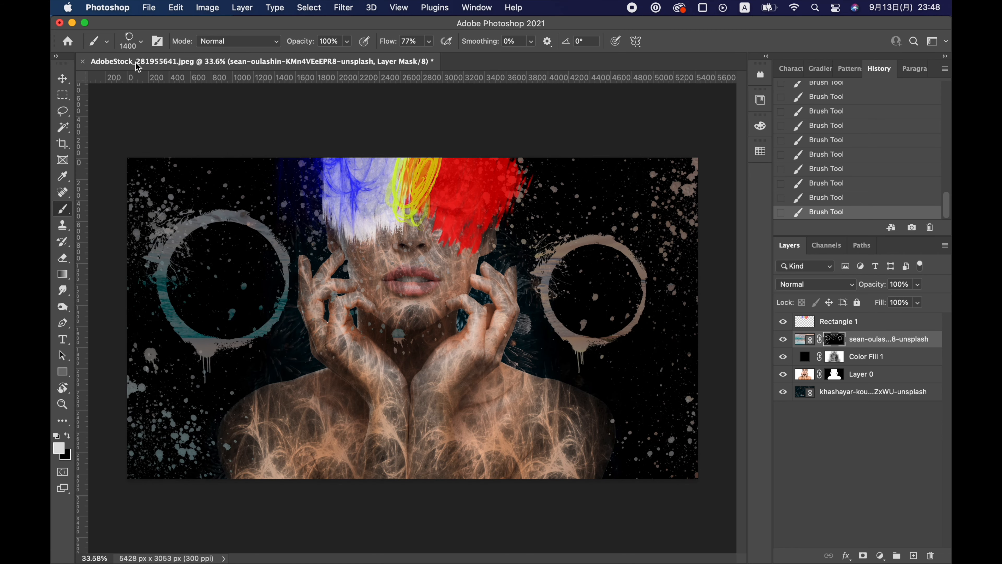
Stamp 1040 px rings near the image's two lower corners and 800 px rings near its upper corners
left_click(141, 42)
left_click_drag(192, 80, 189, 80)
key("Return")
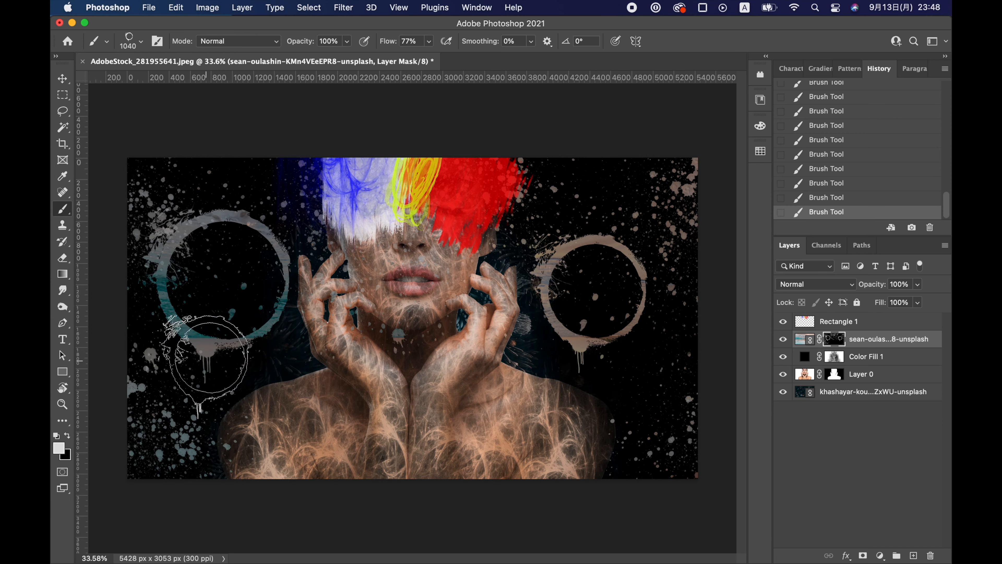
left_click(146, 400)
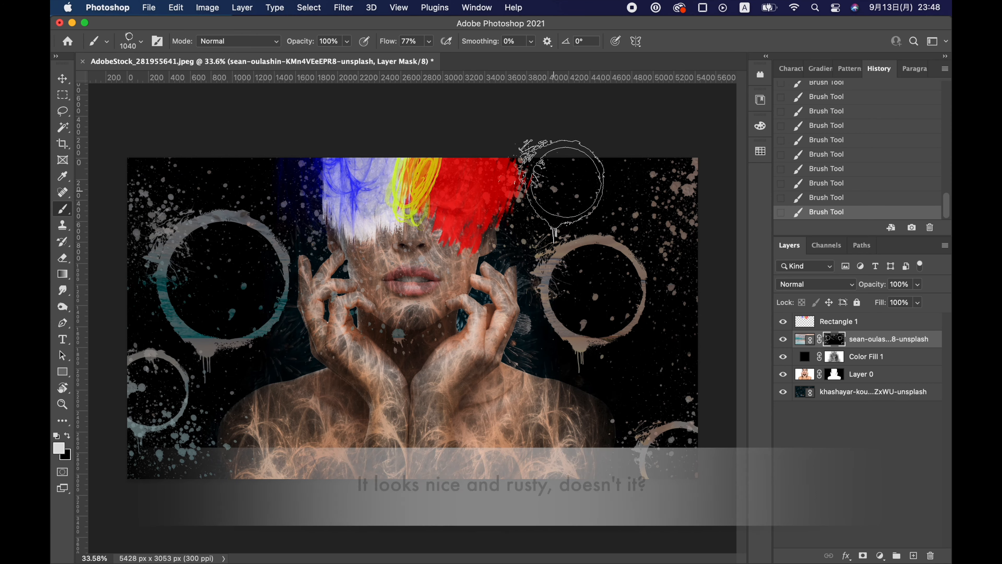
left_click(141, 41)
key("Return")
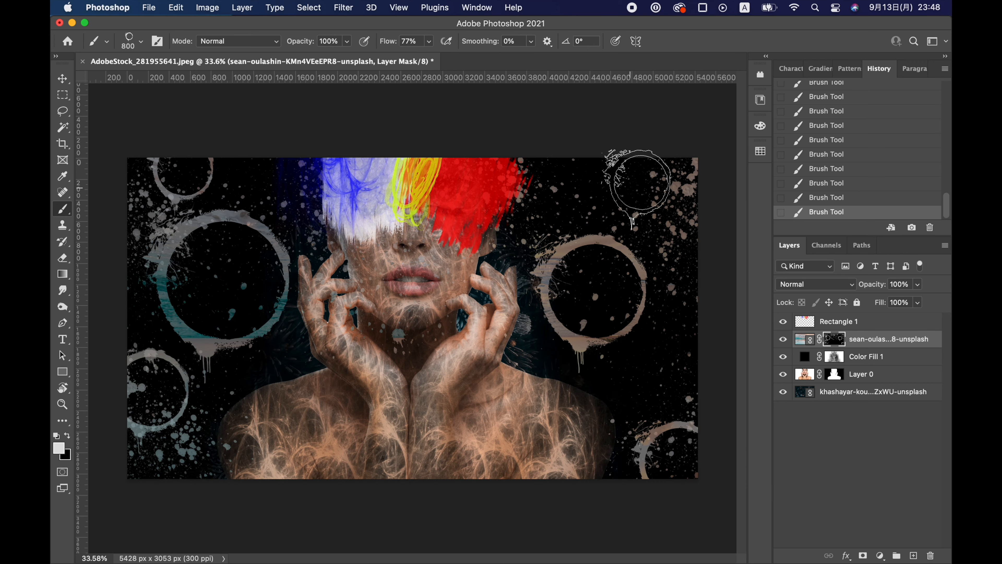
Stamp small 508 px rings along the image's right side and undo the last extra stamp
left_click(124, 45)
left_click_drag(195, 82, 192, 85)
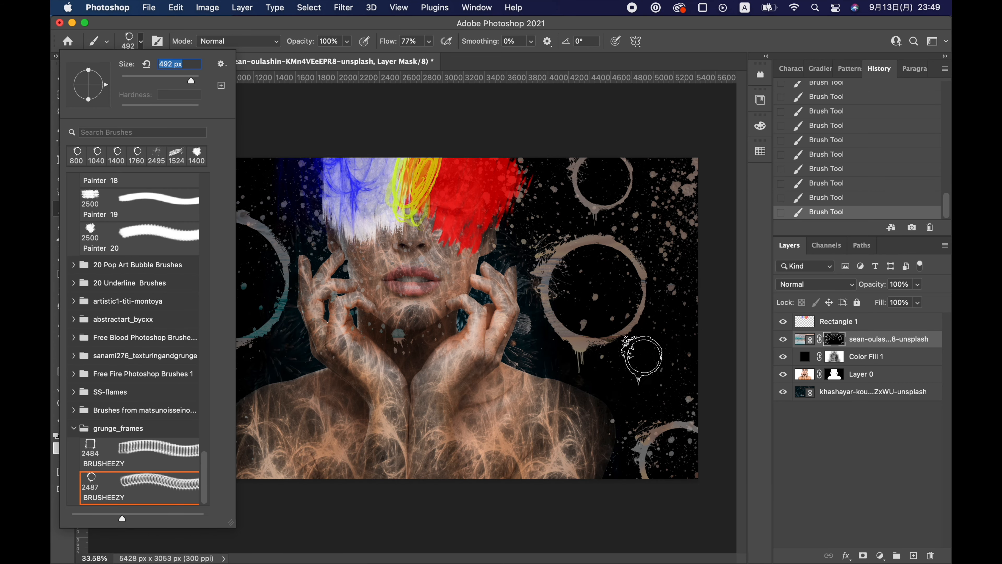
key("Return")
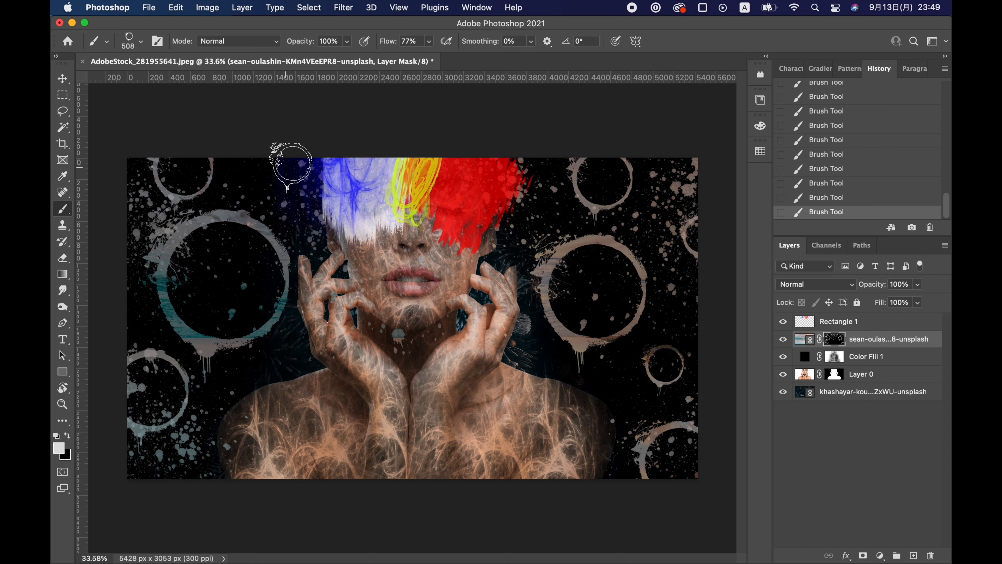
key("super+z")
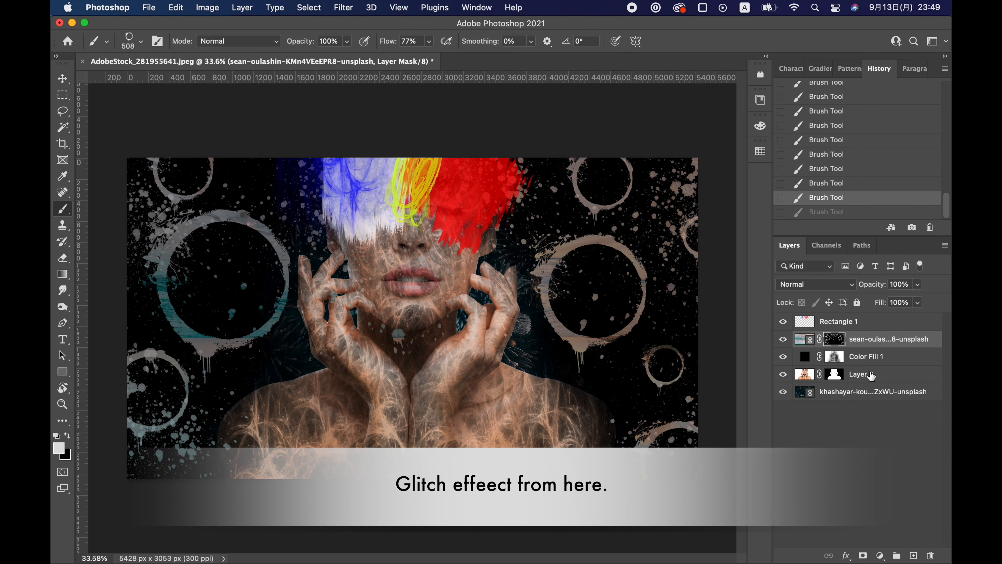
Group the layers from Rectangle 1 down to Layer 0 and duplicate the group
left_click(872, 375, "shift")
key("super+g")
key("super+j")
Limit the duplicated group's blending to the green channel only and shift it slightly to the left
right_click(827, 329)
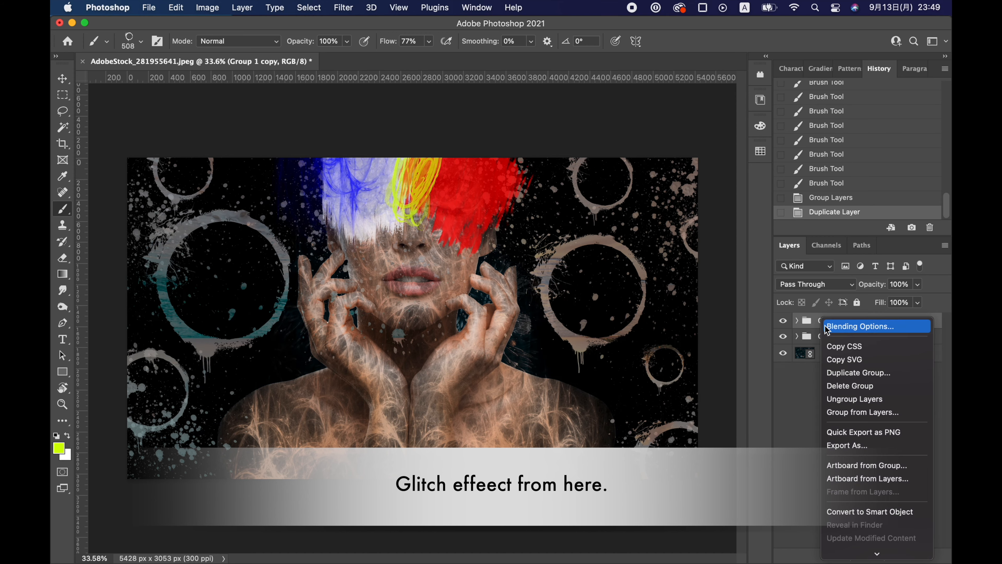
left_click(832, 326)
left_click(686, 229)
left_click(745, 229)
left_click(904, 148)
key("v")
left_click_drag(571, 283, 566, 285)
Duplicate the shifted group and select many small rectangular slits scattered across the whole image with the Rectangular Marquee
key("super+j")
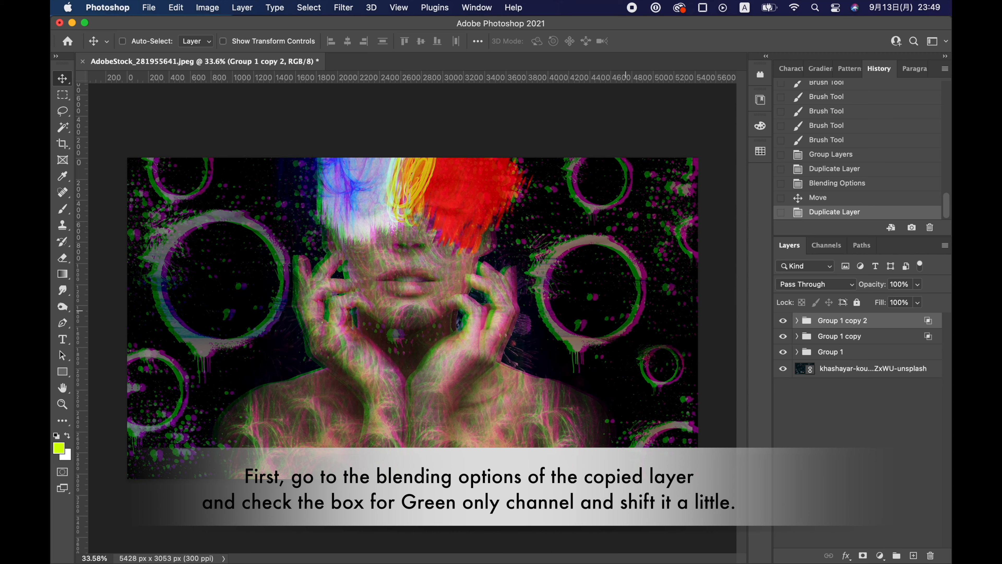
key("m")
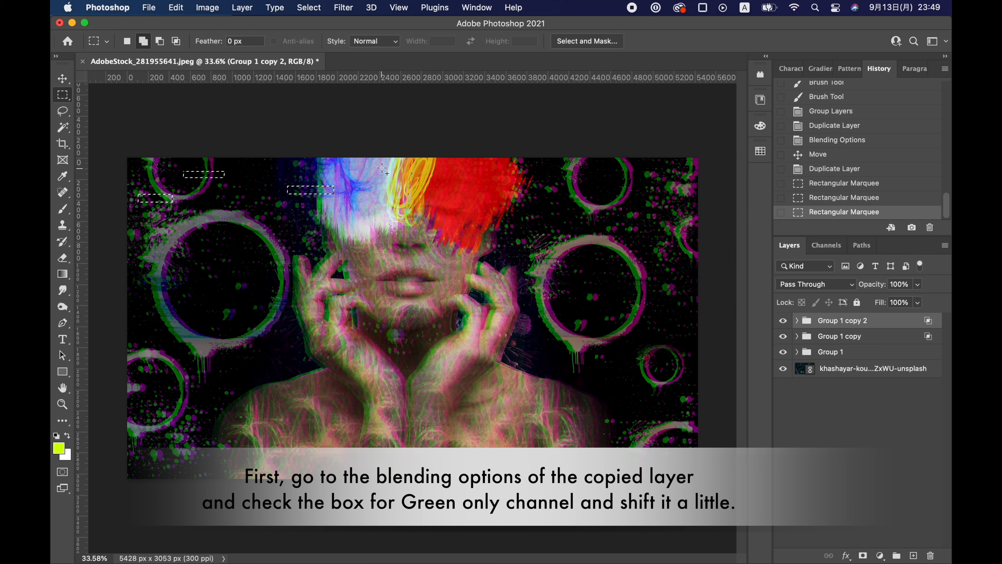
left_click_drag(551, 173, 636, 190)
left_click_drag(666, 171, 698, 180)
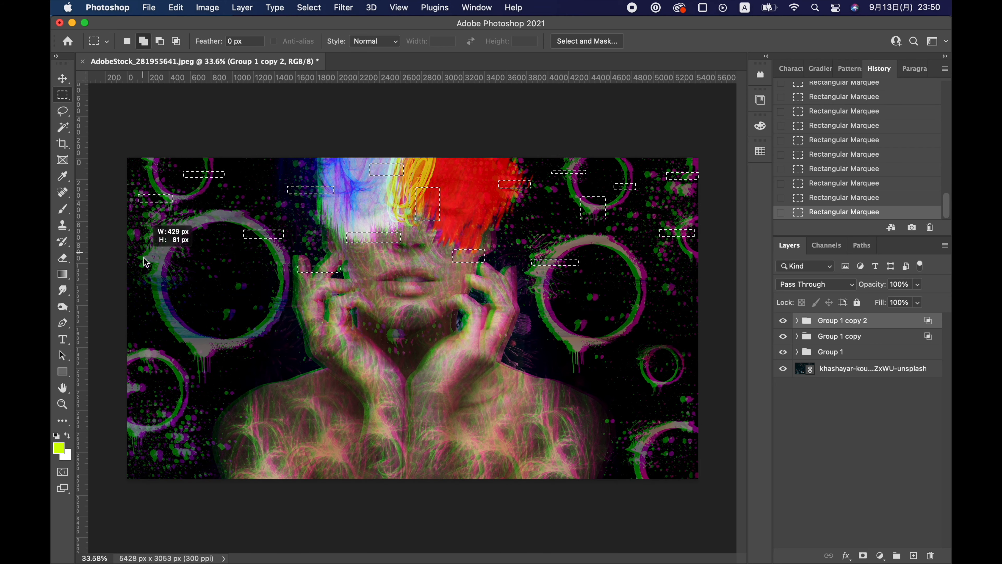
left_click_drag(373, 302, 378, 306)
left_click_drag(412, 263, 430, 292)
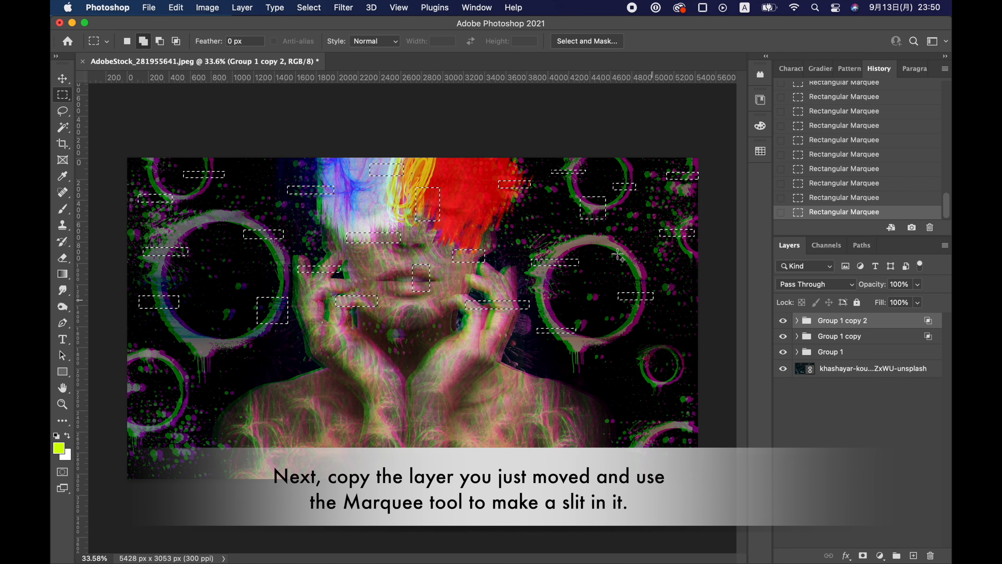
key("super+z")
left_click_drag(624, 315, 639, 337)
left_click_drag(660, 358, 694, 368)
left_click_drag(607, 395, 547, 404)
left_click_drag(528, 357, 482, 368)
left_click_drag(455, 361, 412, 371)
left_click_drag(296, 356, 336, 369)
left_click_drag(211, 333, 235, 356)
left_click_drag(197, 372, 174, 383)
left_click_drag(143, 363, 137, 343)
left_click_drag(143, 421, 178, 429)
left_click_drag(214, 415, 247, 421)
left_click_drag(341, 413, 375, 425)
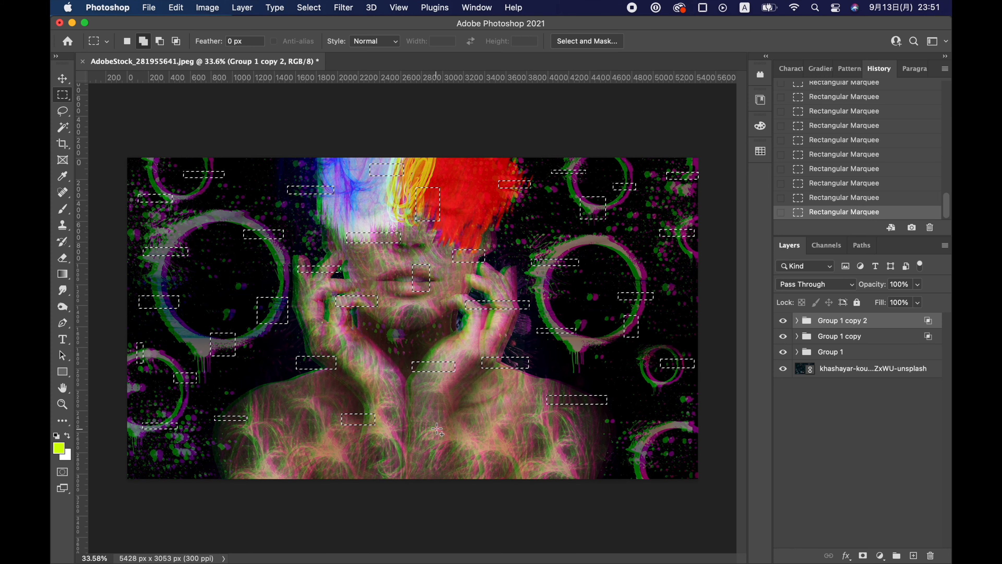
left_click_drag(584, 451, 658, 450)
left_click_drag(677, 415, 686, 437)
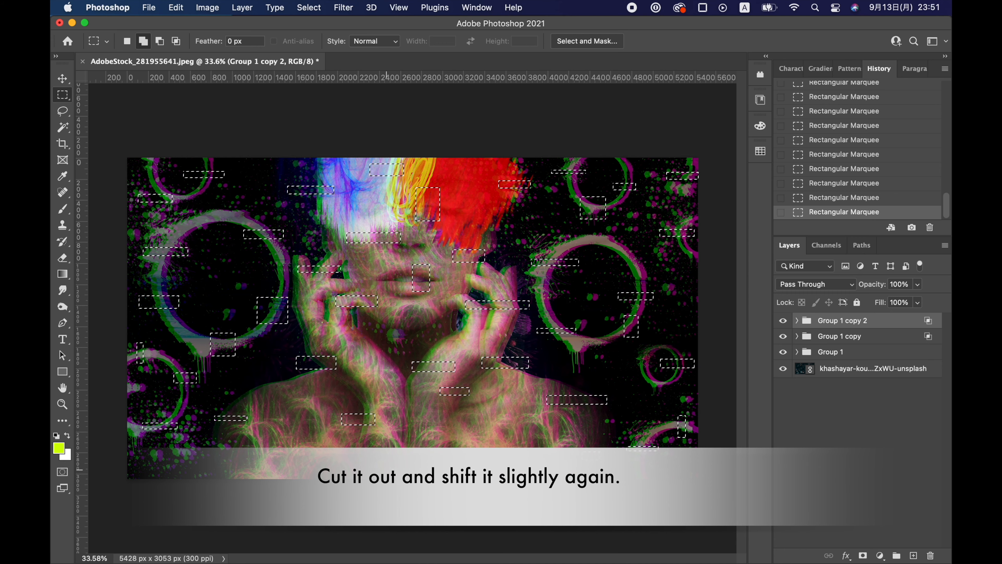
left_click_drag(630, 472, 657, 480)
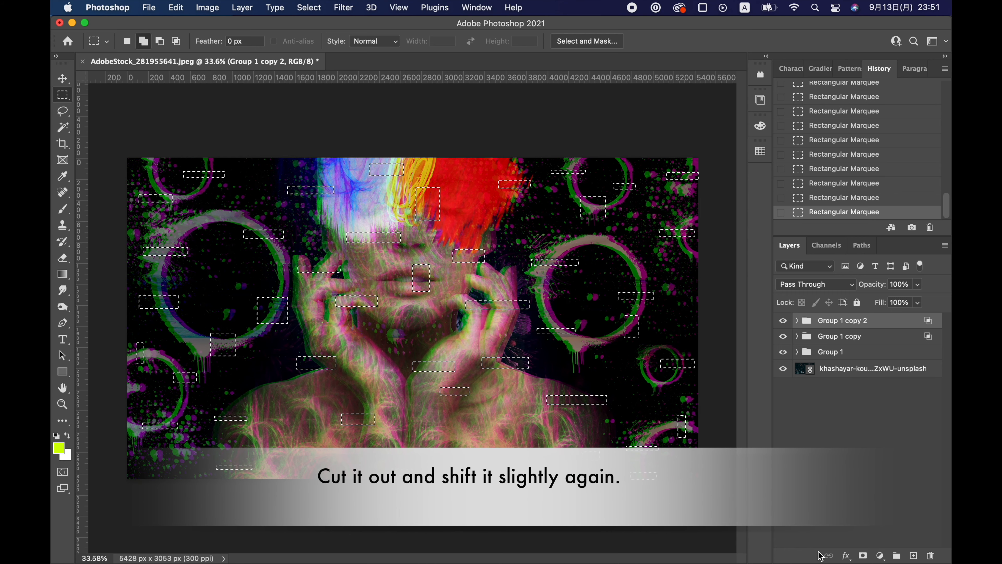
Mask the top group copy to the selected slits and shift it slightly
left_click(863, 555)
key("v")
left_click_drag(501, 393, 500, 395)
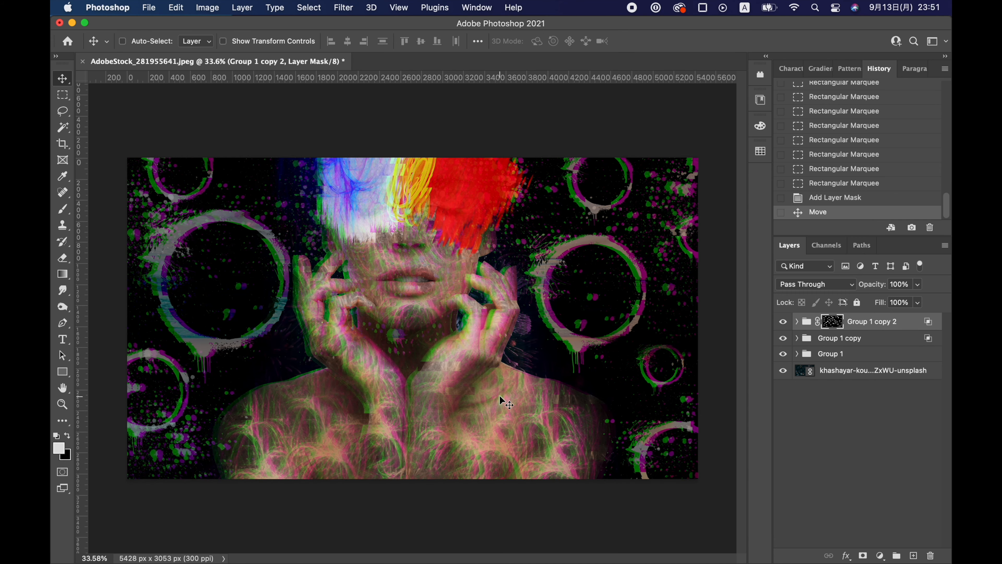
Duplicate the unmasked green-channel group and apply the Filter Gallery's line halftone to Layer 0's mask inside the copy
left_click(872, 345)
key("super+j")
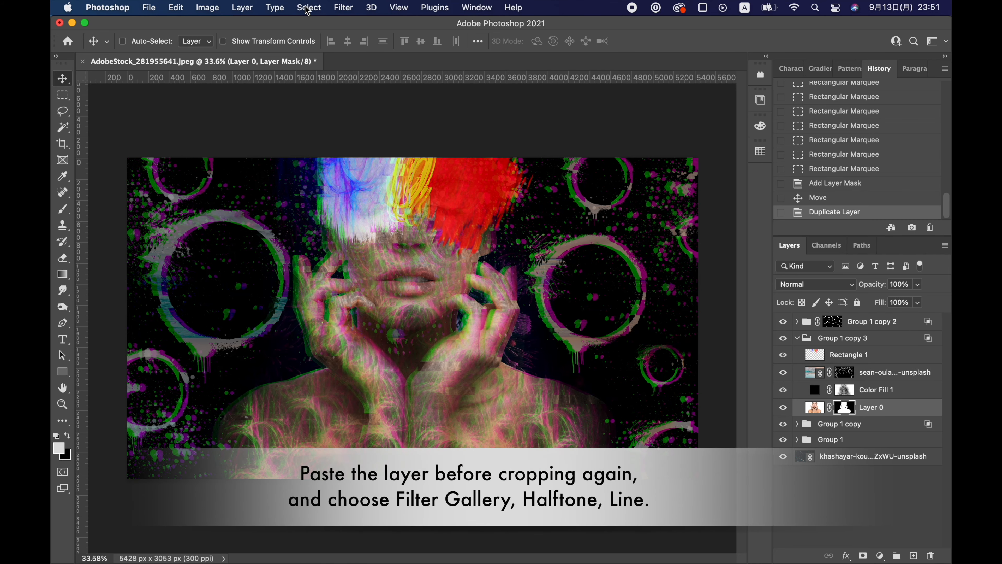
left_click(343, 7)
left_click(347, 80)
left_click(879, 50)
Apply the last Filter Gallery effect to the sean-oulashin layer's mask and set that layer's blend mode to Linear Light
left_click(844, 375)
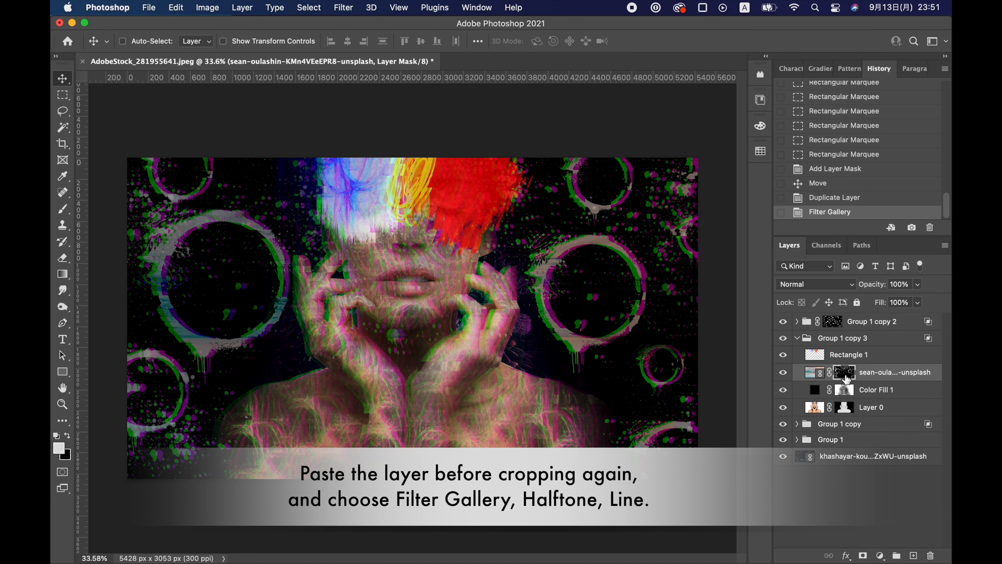
left_click(343, 7)
left_click(357, 26)
left_click(815, 284)
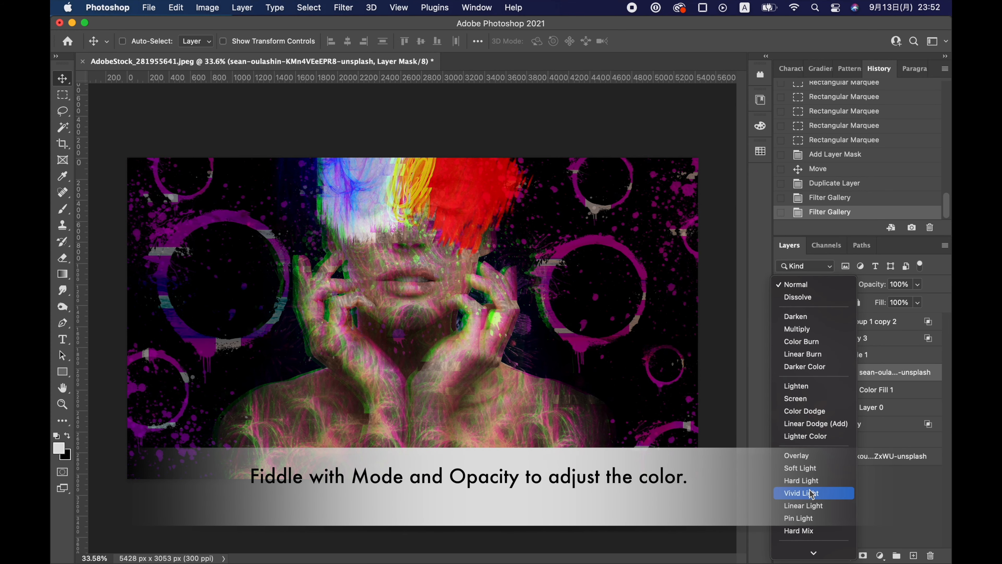
left_click(801, 505)
Apply the last Filter Gallery effect to the Rectangle 1 paint layer inside Group 1 copy 3
left_click(837, 355)
left_click(343, 7)
left_click(357, 26)
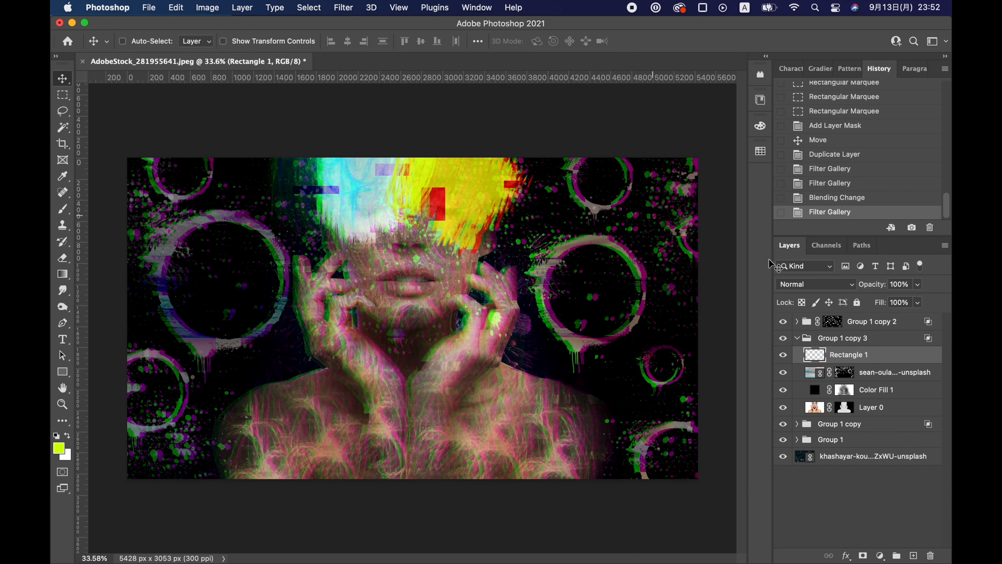
Set the blend mode of the Rectangle 1 paint layer inside Group 1 copy 3 to Overlay
left_click(812, 284)
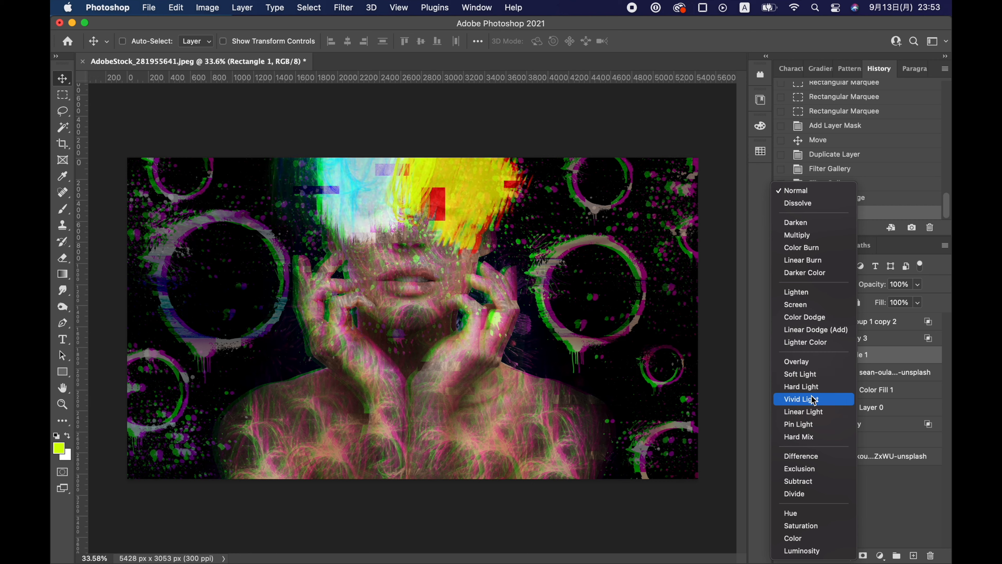
left_click(807, 360)
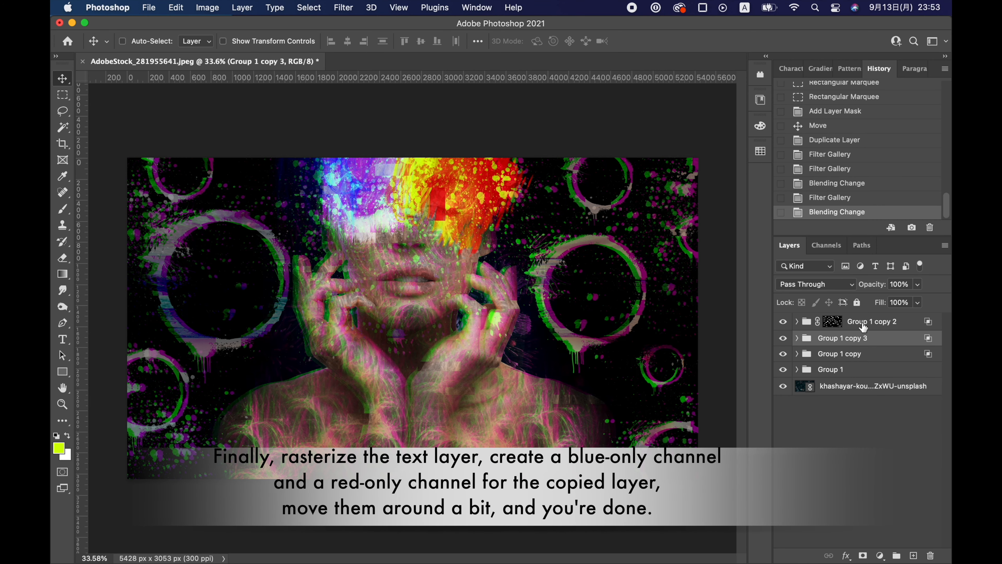
Add the text "Color of Life" on a new layer above all groups, across the portrait's hands and neck
key("t")
left_click(338, 340)
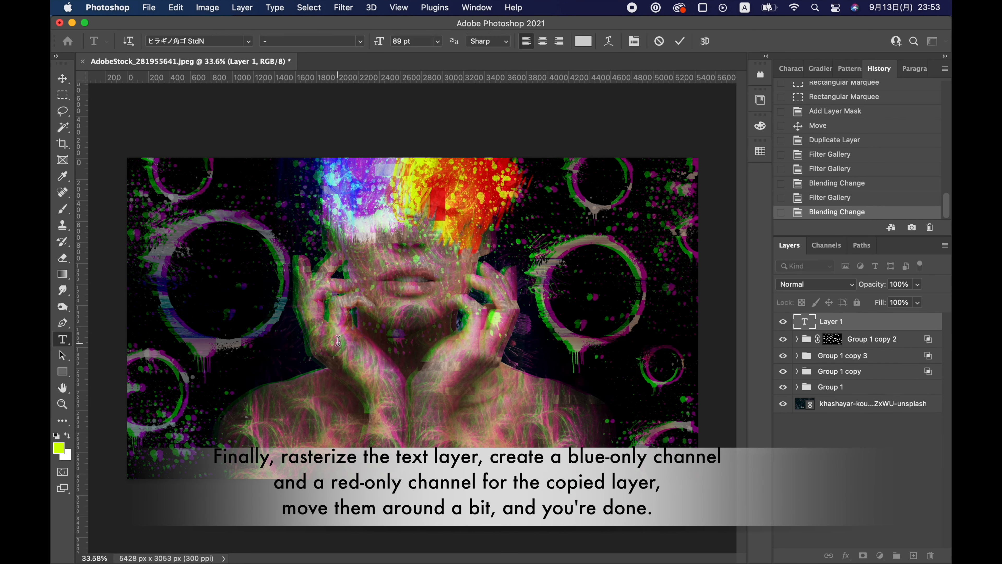
type("Color of Life")
key("super+t")
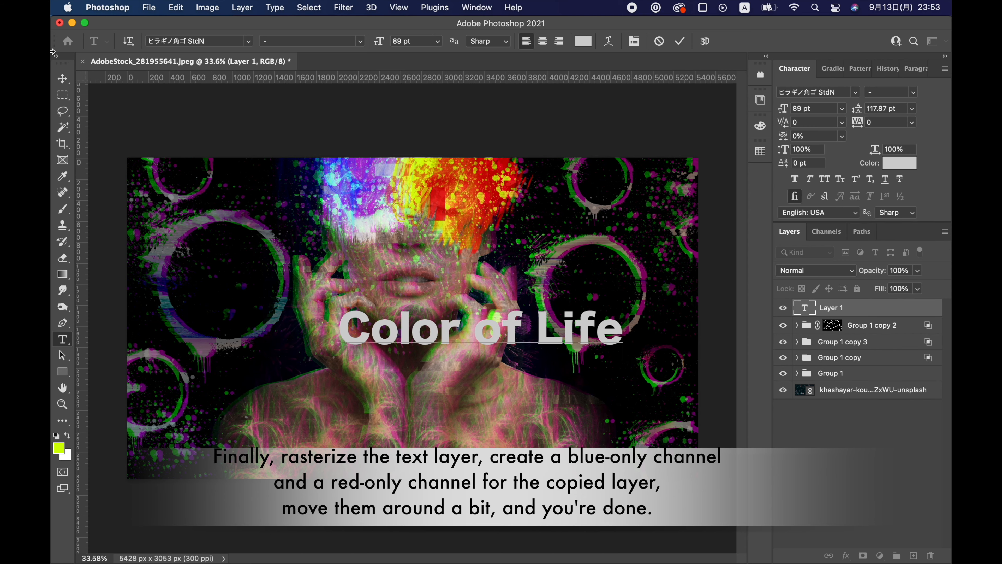
Scale the "Color of Life" text down to fit between the hands below the chin and rasterize its layer
left_click(63, 78)
key("super+t")
left_click_drag(624, 307, 430, 338)
key("Return")
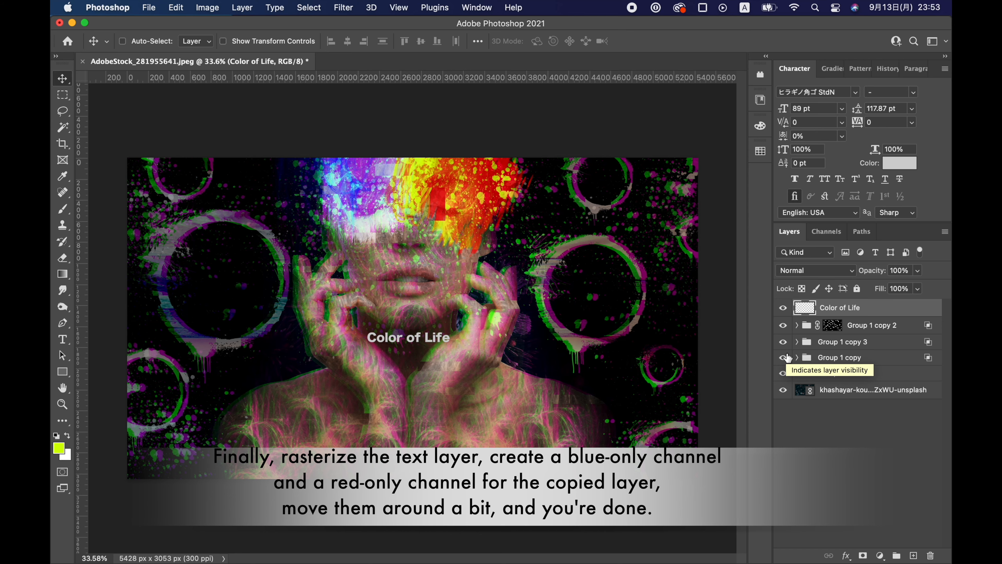
Duplicate the rasterized "Color of Life" layer and restrict the copy's color channels in its blending options
key("super+j")
right_click(827, 308)
left_click(710, 318)
left_click(714, 229)
left_click(685, 230)
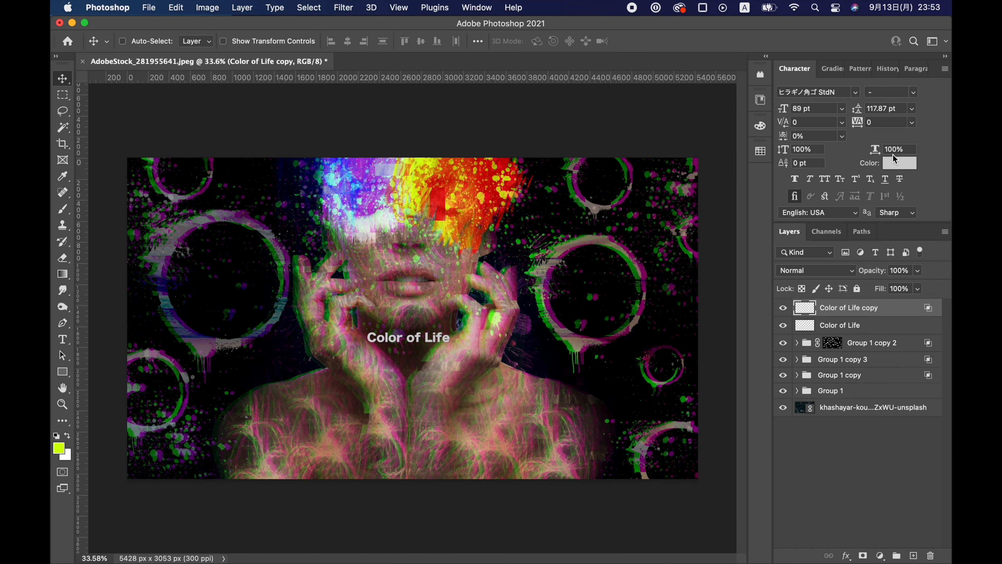